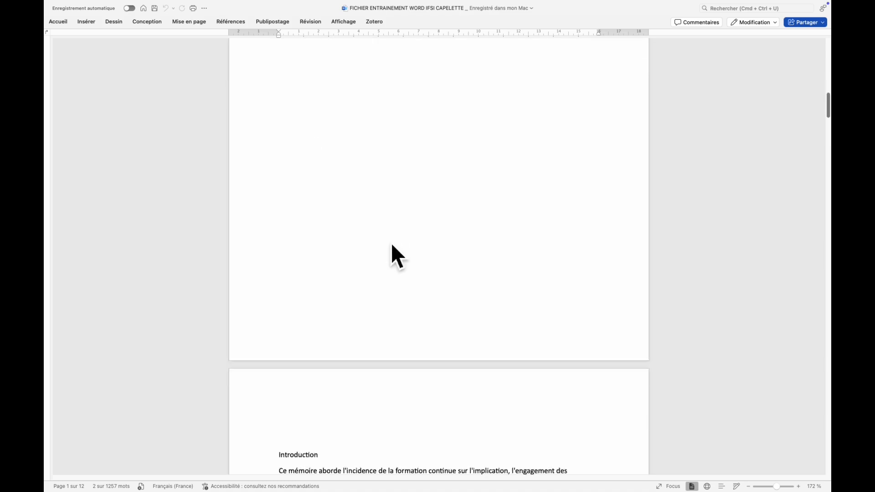
scroll(417, 255, down, 15)
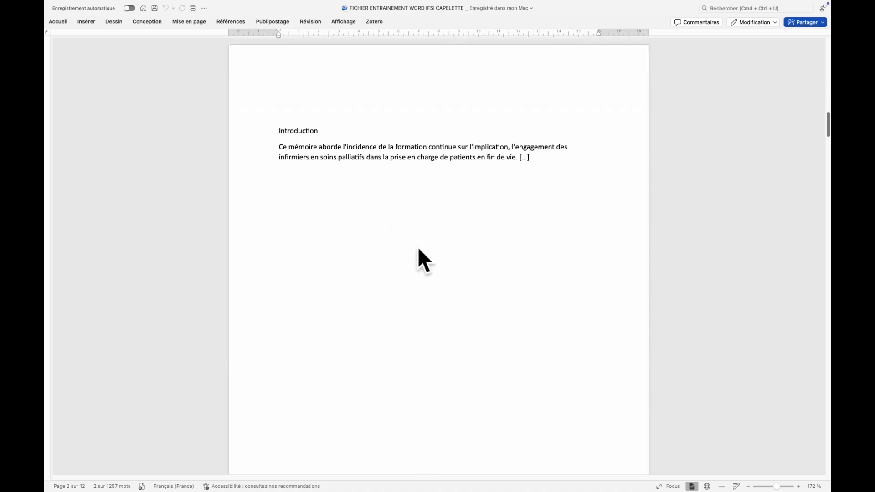
Apply the multilevel list style "1 Titre 1, 1.1 Titre 2, 1.1.1 Titre 3" to the "Introduction" line.
scroll(405, 252, up, 3)
click(297, 185)
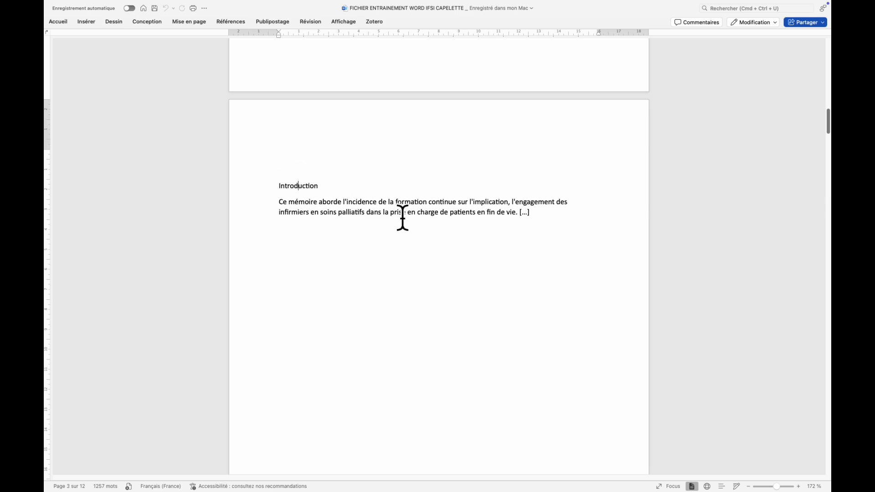
click(69, 28)
click(311, 216)
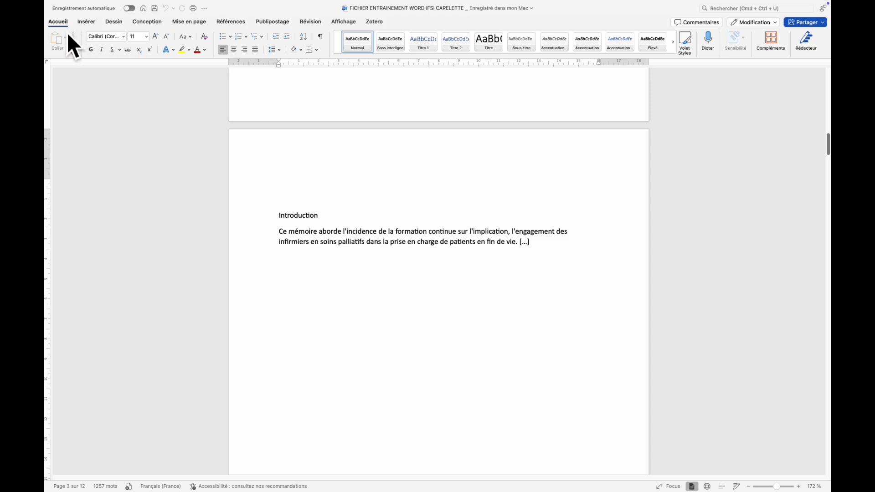
click(261, 37)
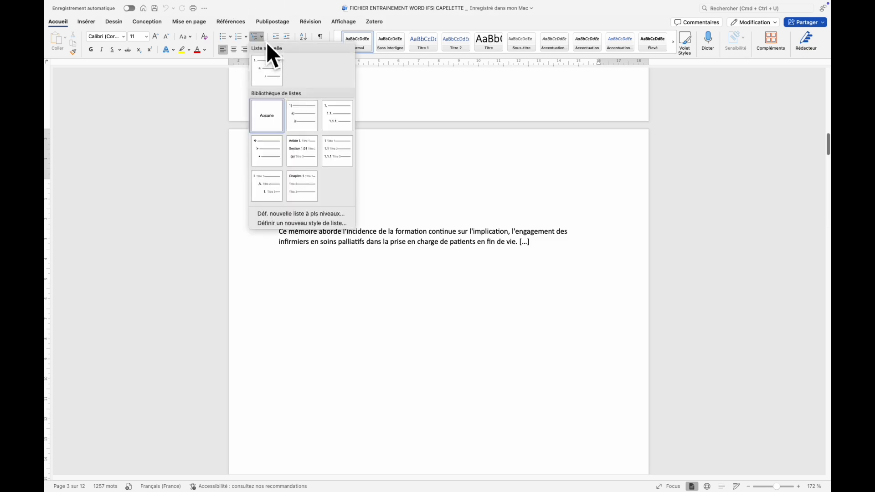
click(262, 38)
click(247, 37)
click(262, 39)
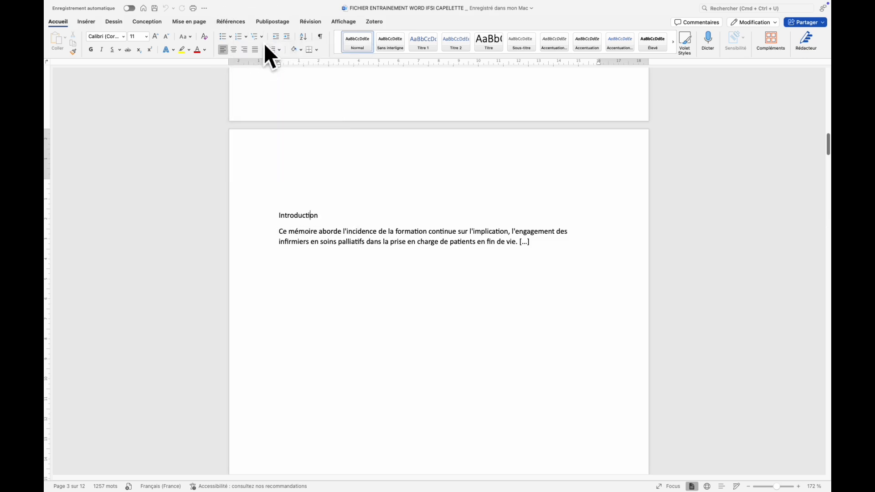
click(264, 42)
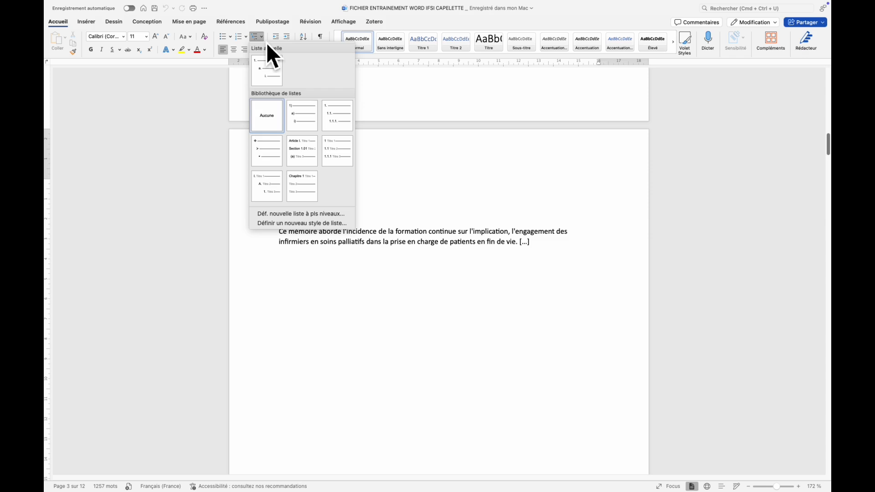
click(345, 162)
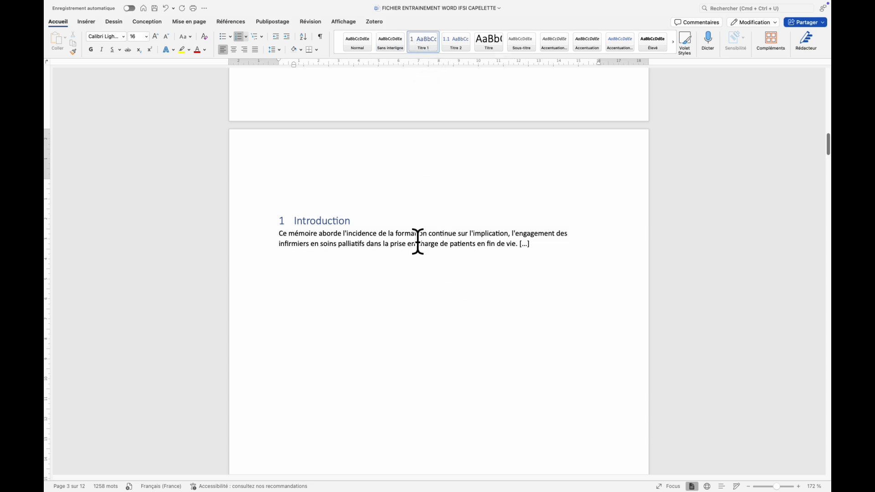
Apply the Titre 2 style to "Situation d'appel" and Titre 1 to "Questionnement initial et question de départ".
scroll(417, 240, down, 3)
scroll(417, 240, down, 15)
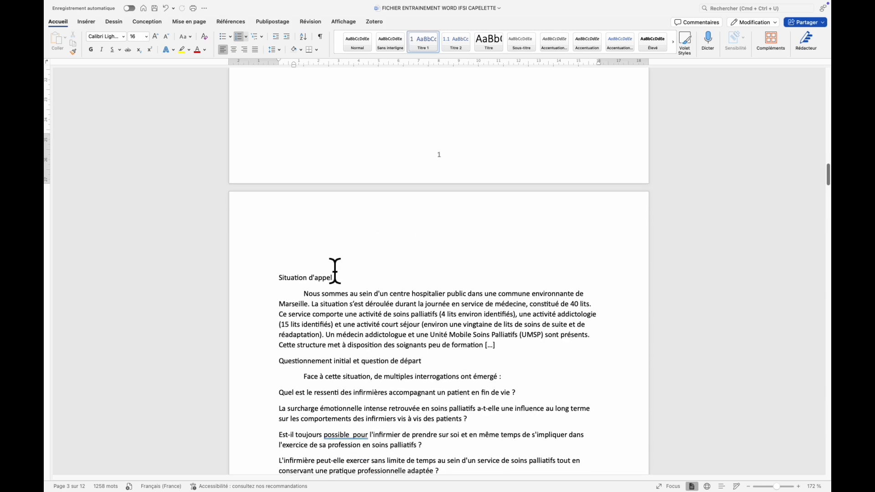
click(299, 279)
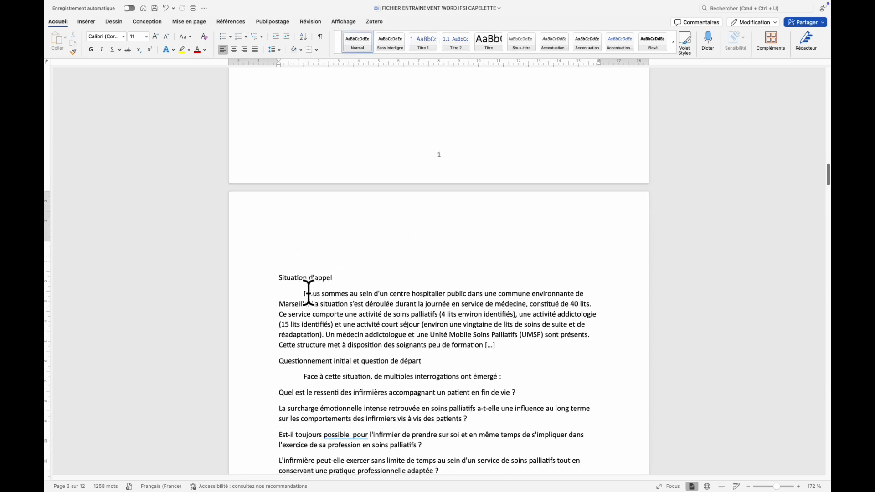
click(460, 52)
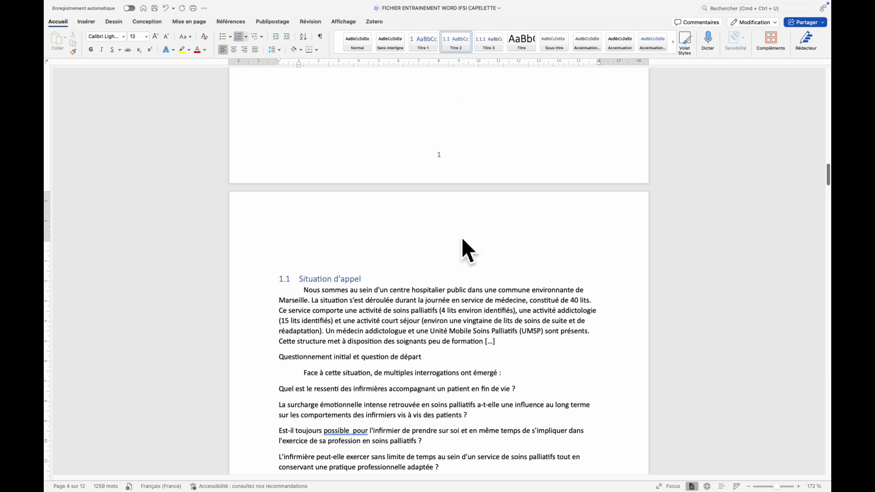
scroll(382, 202, down, 4)
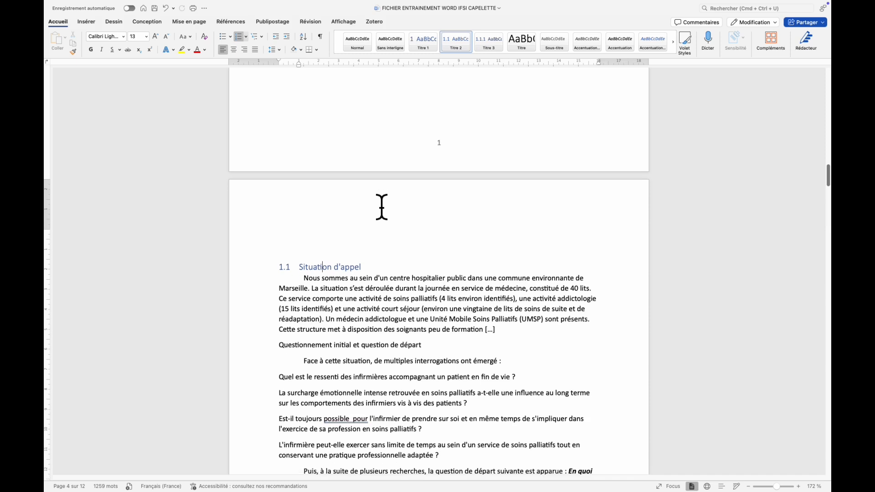
click(308, 265)
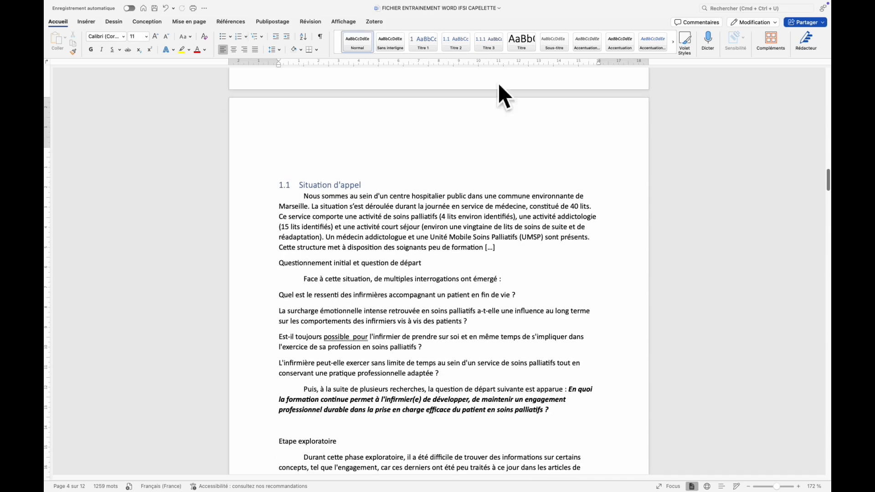
click(427, 48)
Apply the Titre 2 style to the "Etape exploratoire" line.
scroll(343, 218, down, 10)
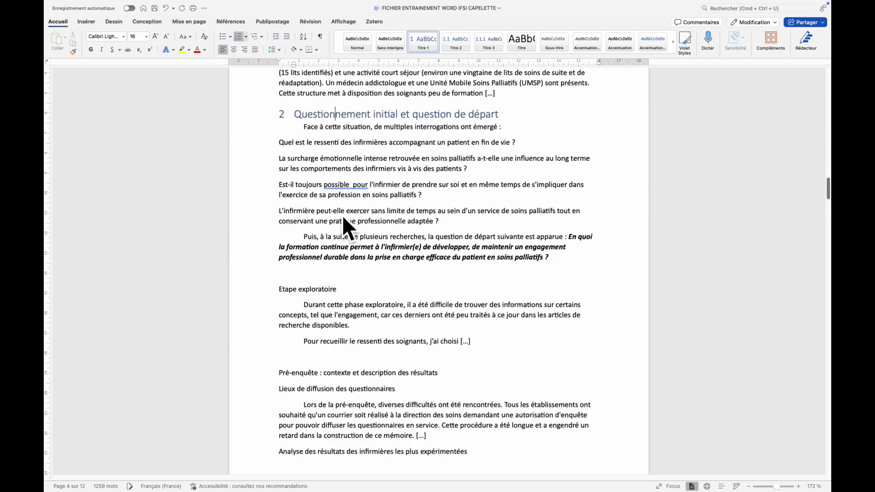
scroll(342, 215, up, 4)
scroll(325, 220, up, 15)
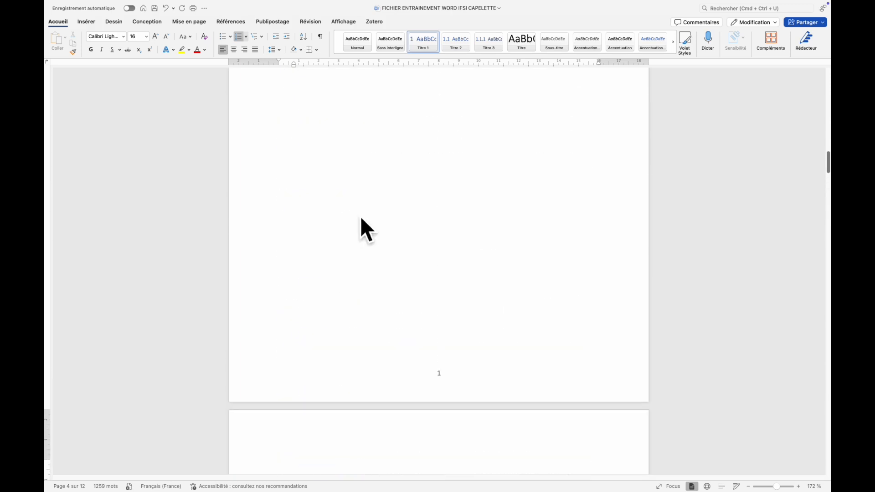
scroll(362, 224, down, 14)
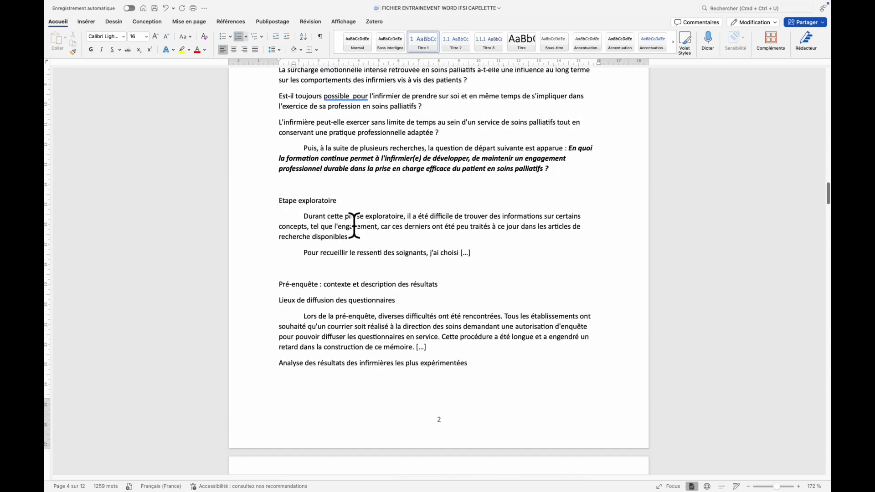
click(316, 200)
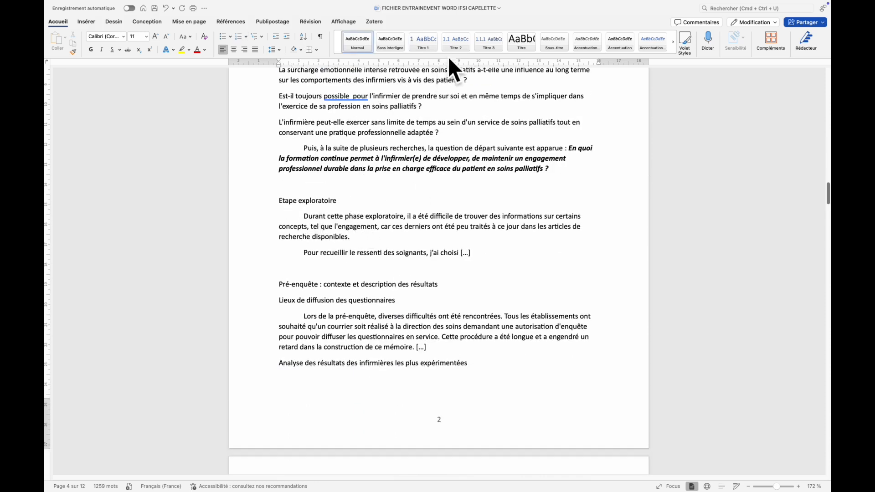
click(463, 46)
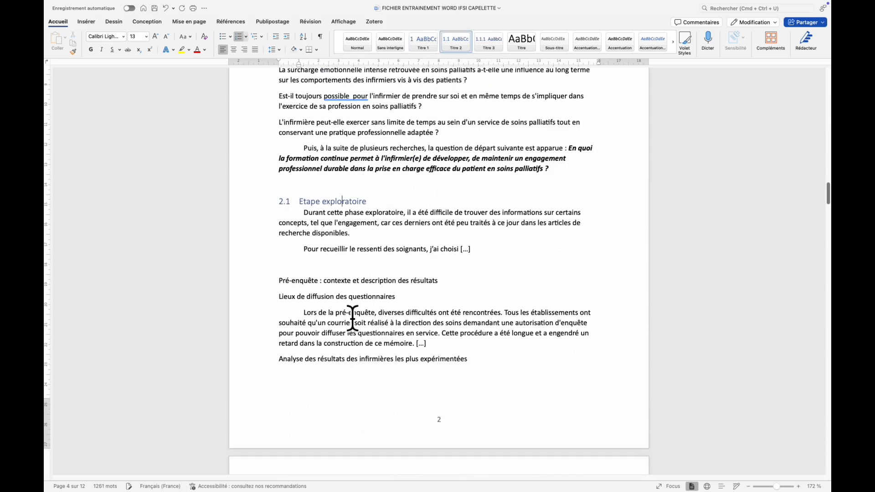
Apply Titre 2 to "Pré-enquête : contexte et description des résultats" and Titre 3 to "Lieux de diffusion des questionnaires".
click(327, 295)
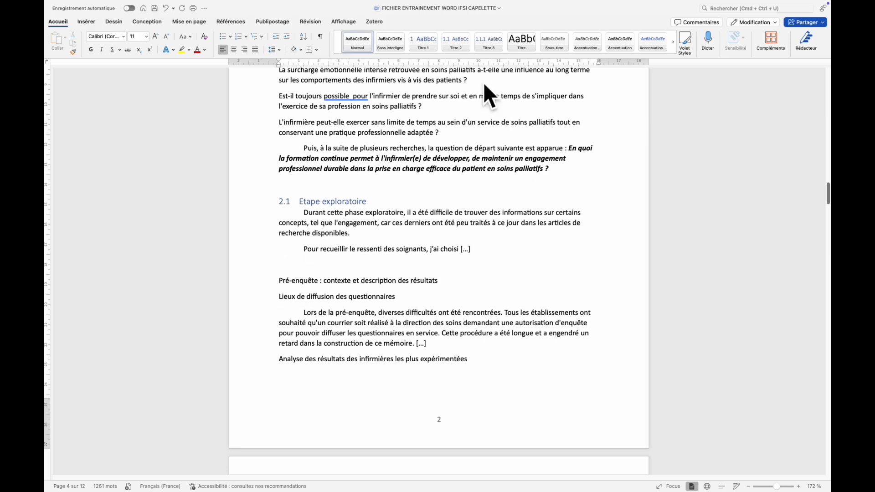
click(456, 48)
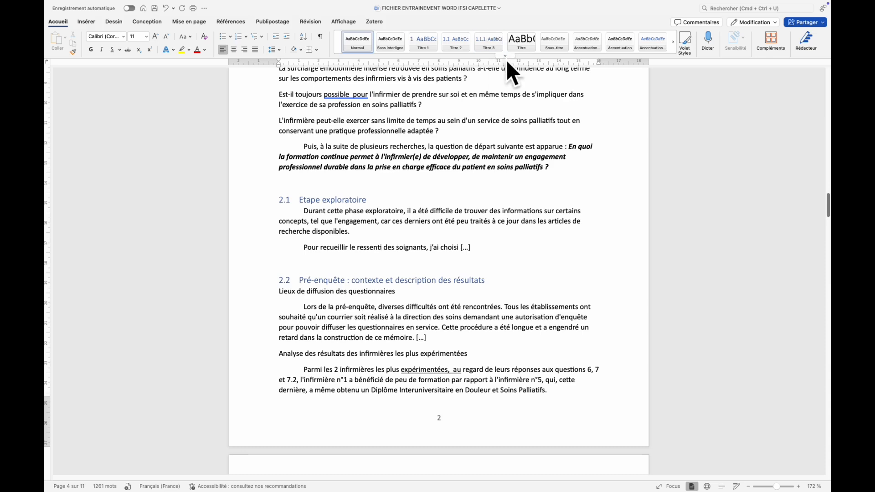
click(499, 50)
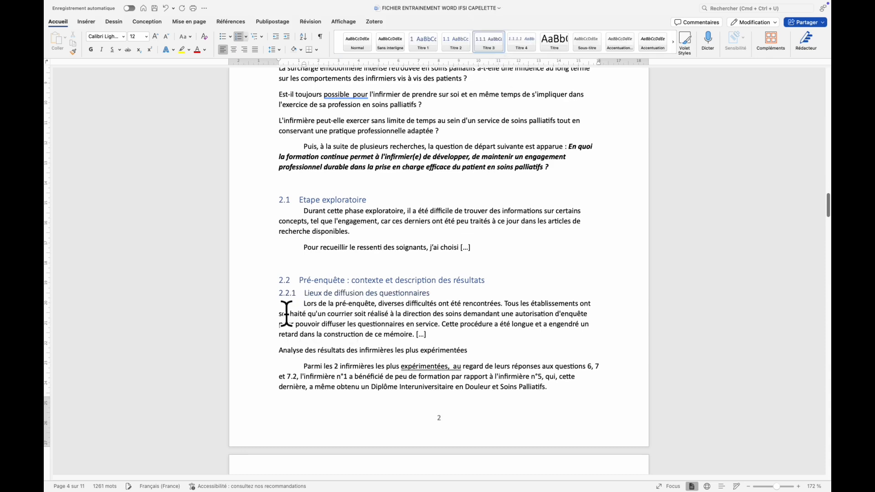
Apply the Titre 1 style to the line "Analyses des résultats de l'infirmière jeune diplômée".
scroll(363, 228, down, 10)
click(366, 222)
click(424, 45)
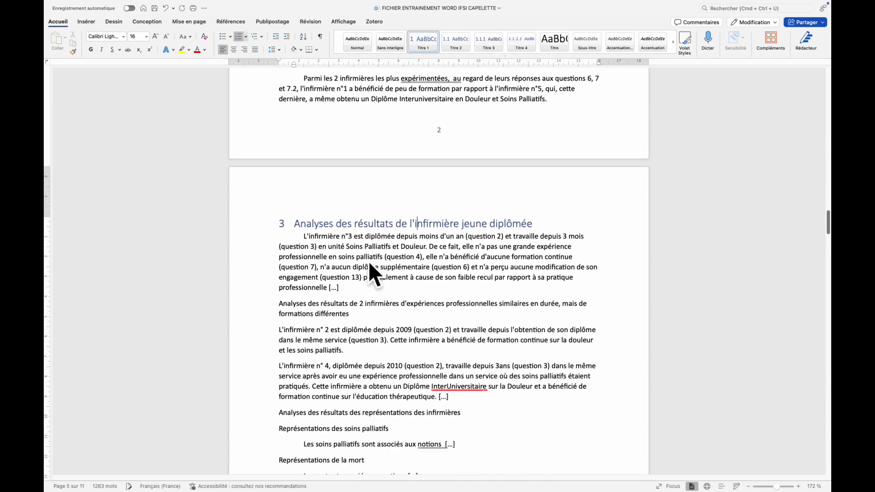
Apply Titre 2 to "Analyses des résultats des représentations des infirmières" and Titre 3 to "Représentations des soins palliatifs".
scroll(362, 278, down, 5)
click(300, 272)
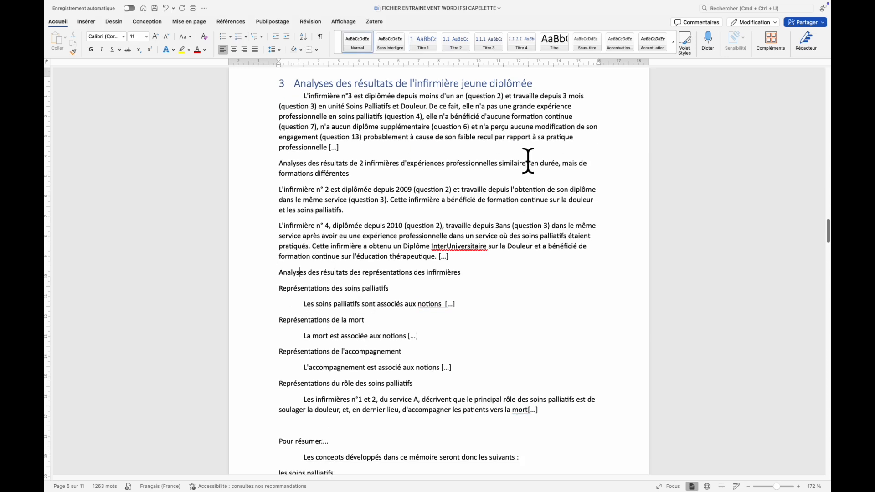
click(468, 47)
click(358, 284)
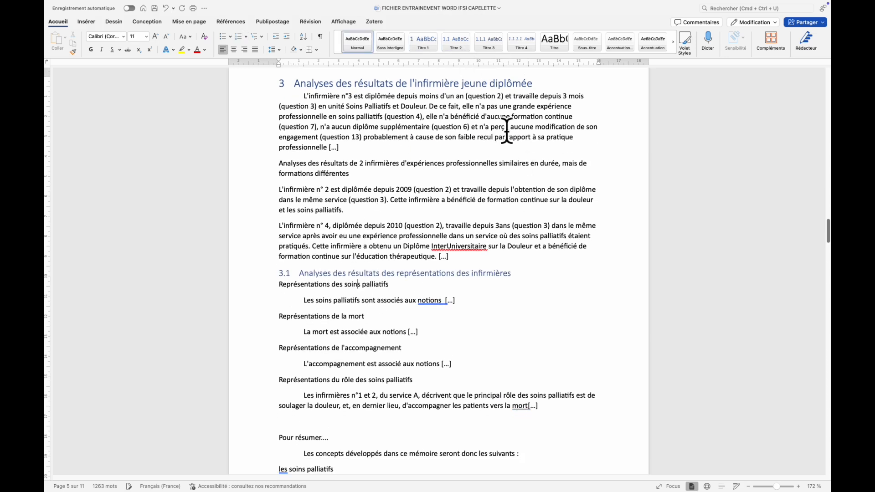
click(488, 43)
Apply the Titre 1 style to "Représentations de la mort" and to "Définition et description".
click(300, 327)
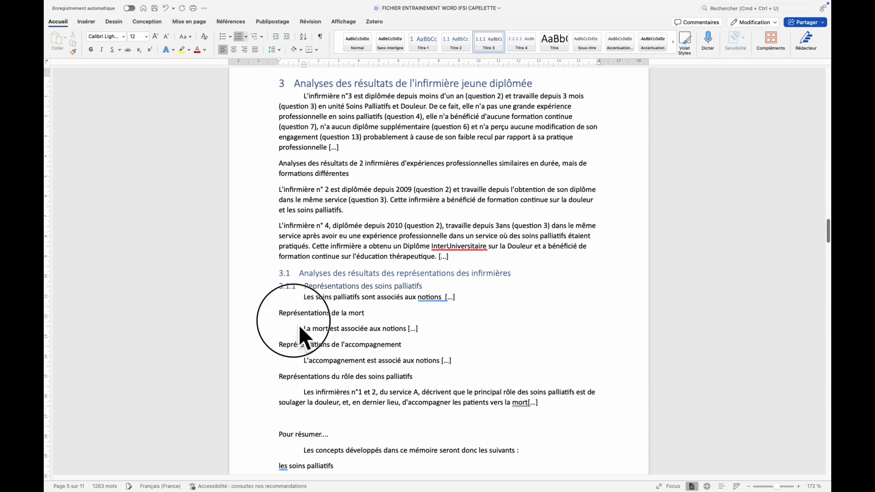
click(423, 42)
scroll(321, 348, down, 3)
scroll(320, 348, down, 15)
click(321, 227)
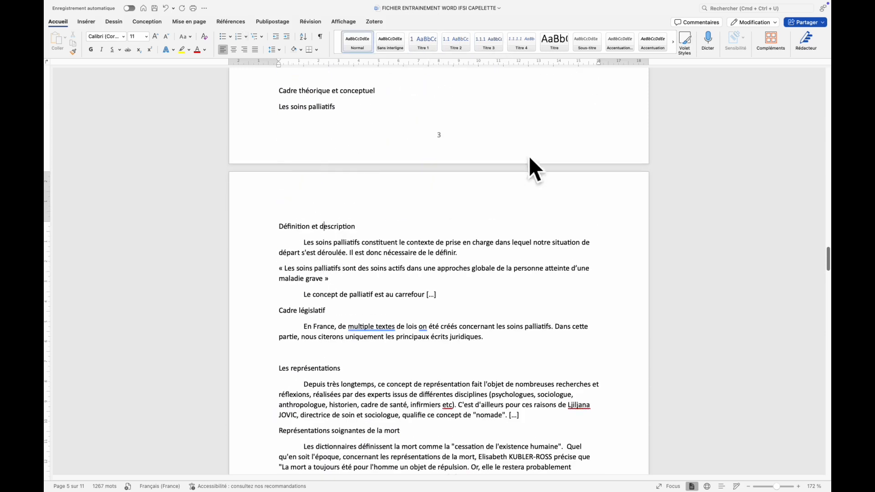
click(426, 46)
Apply the Titre 1 style to "Les représentations" and the Titre 2 style to "La formation".
scroll(363, 302, down, 3)
click(334, 283)
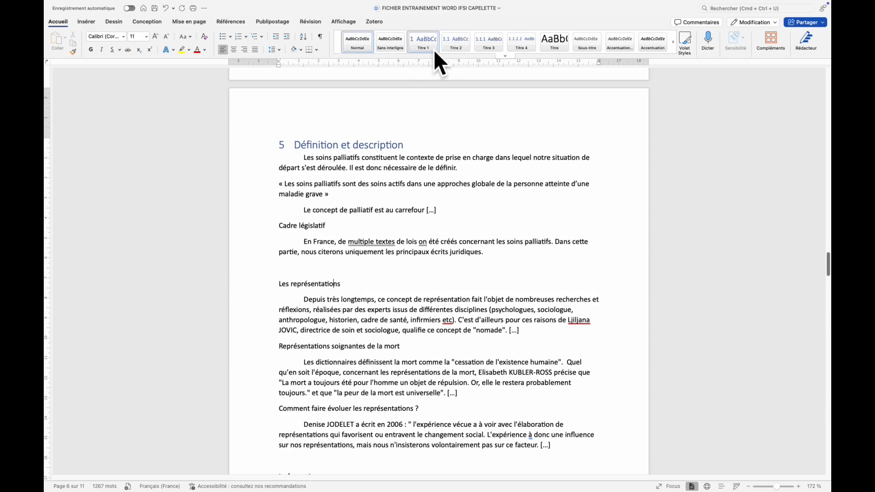
click(423, 41)
scroll(346, 316, down, 9)
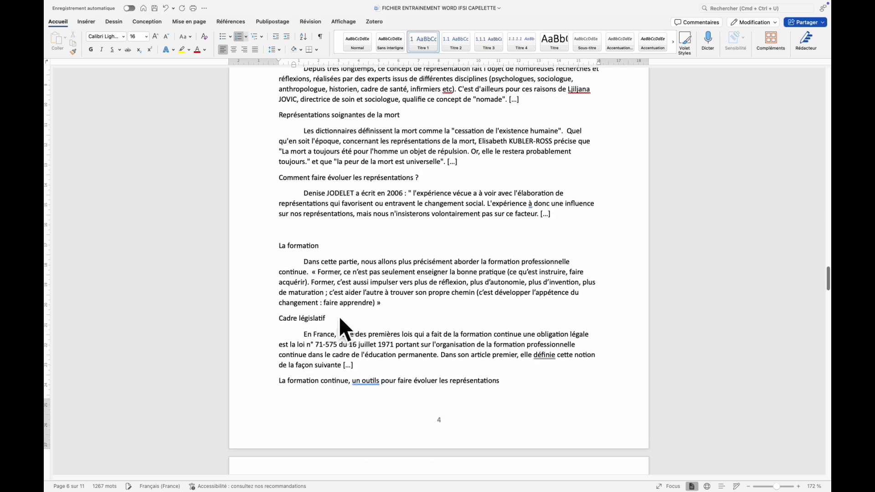
click(312, 245)
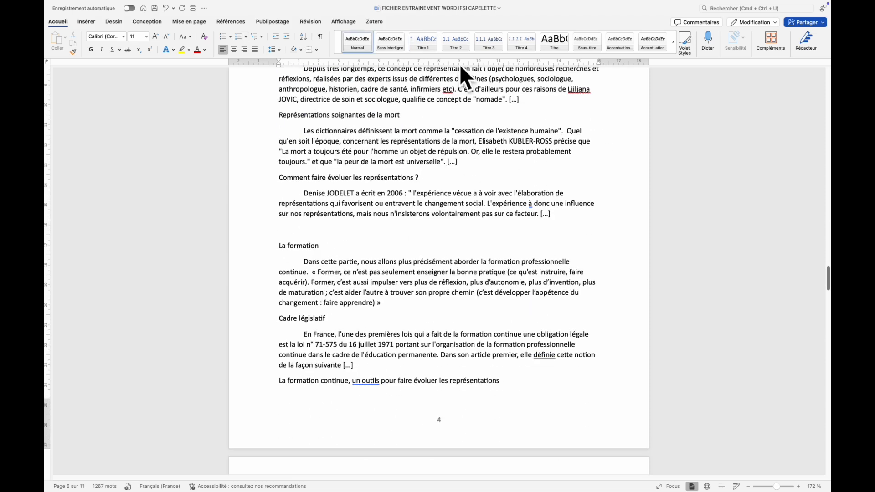
click(458, 48)
Open the custom table of contents settings for the empty line beneath the "Sommaire" heading.
scroll(467, 278, down, 20)
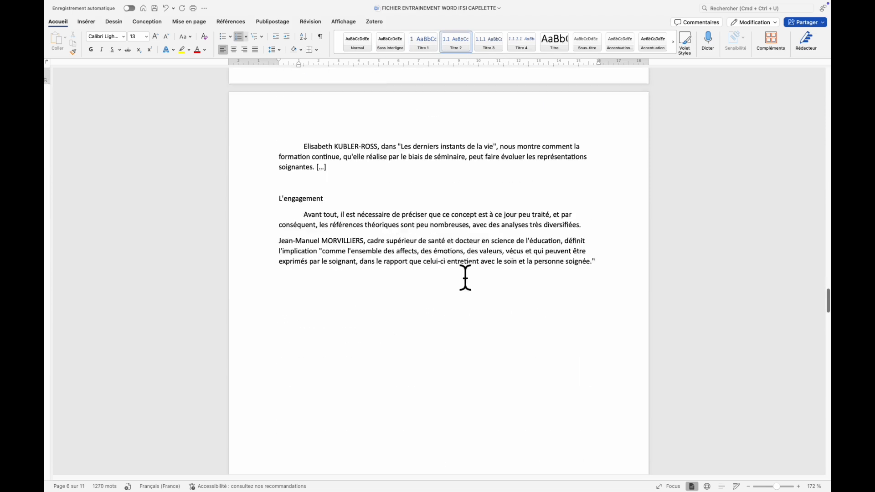
scroll(459, 280, up, 4)
scroll(459, 281, up, 20)
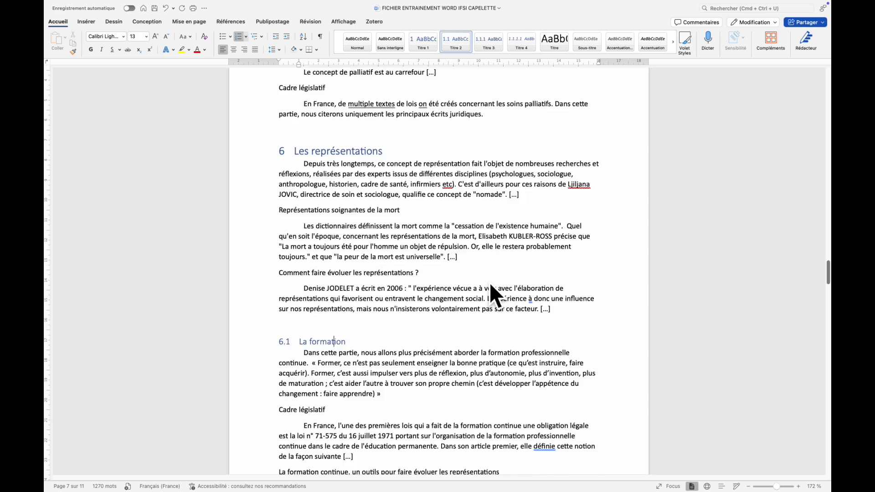
scroll(478, 281, up, 20)
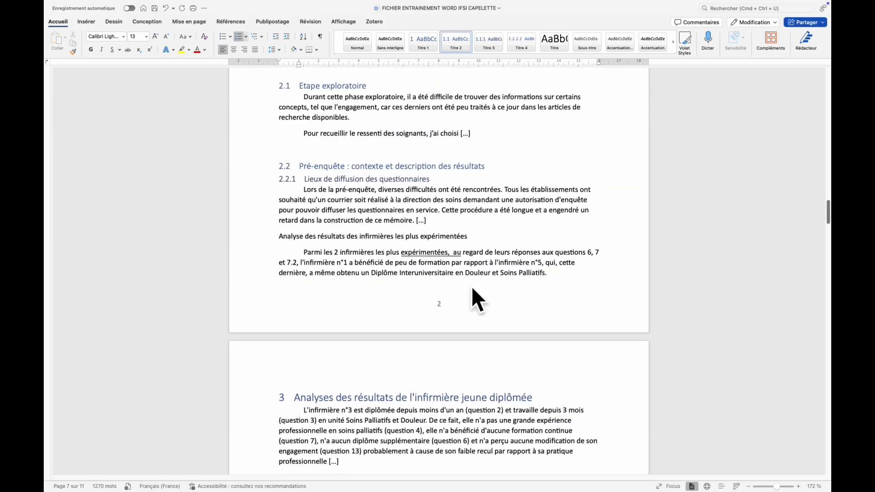
scroll(462, 298, up, 20)
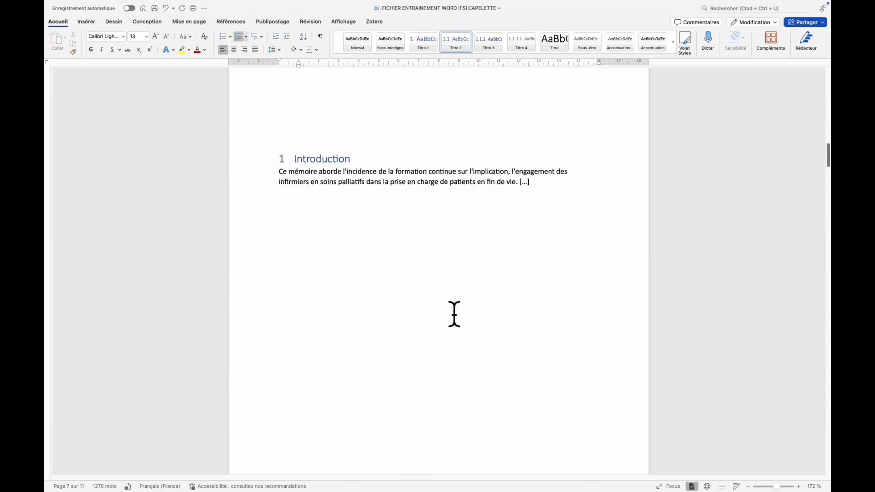
scroll(423, 305, up, 10)
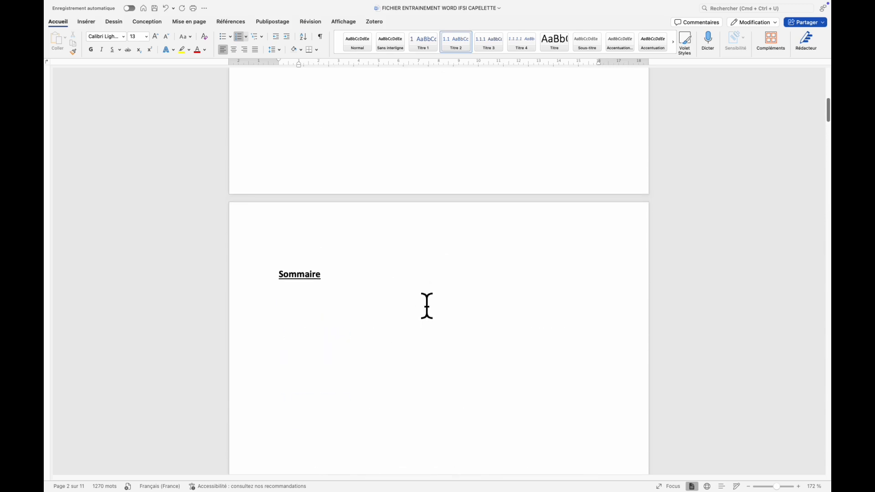
click(294, 288)
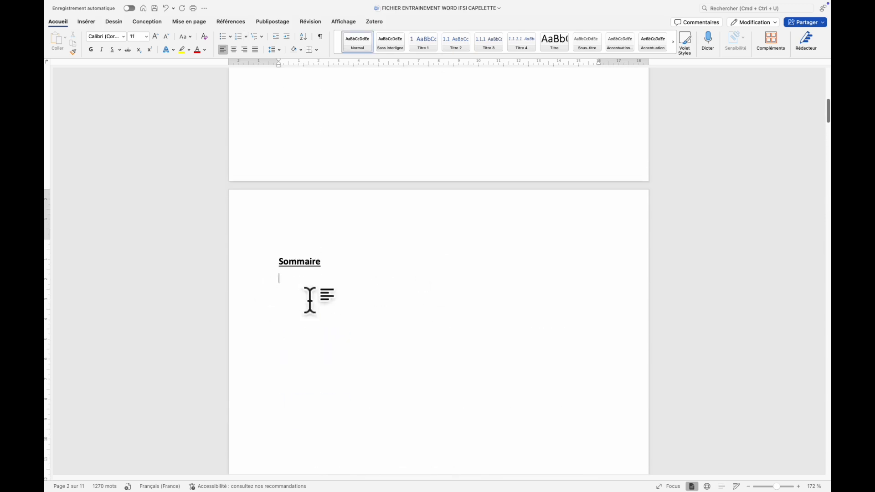
click(237, 22)
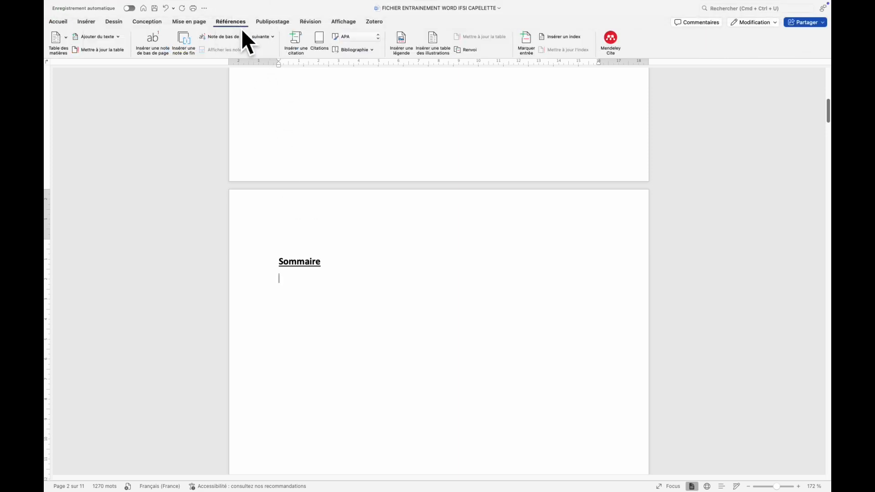
click(71, 45)
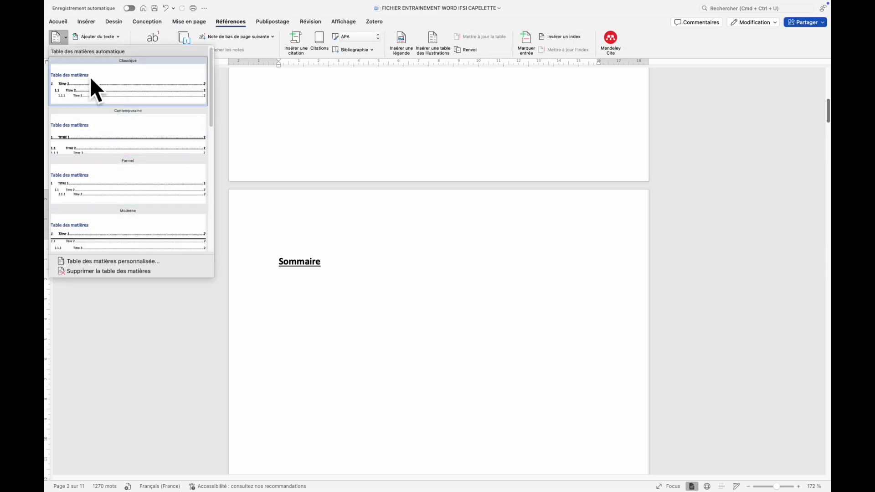
click(164, 269)
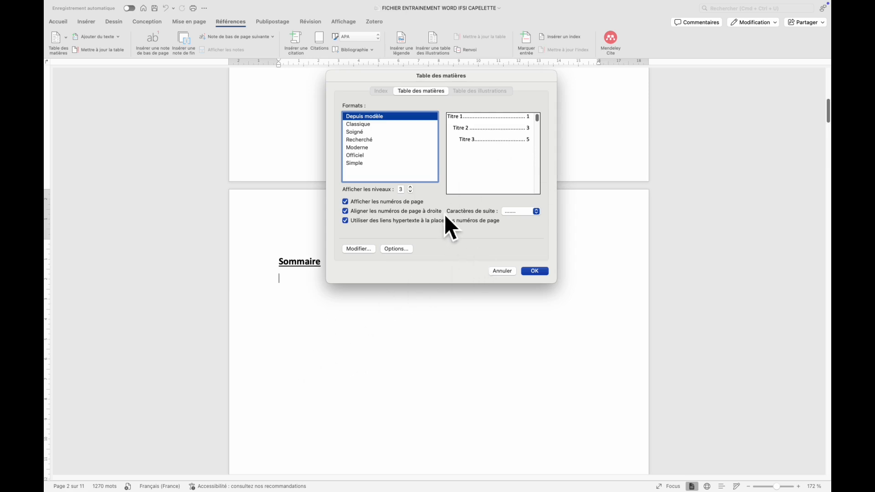
Set the table of contents to show 9 levels and insert it under "Sommaire".
click(410, 187)
click(410, 187)
click(411, 187)
click(410, 187)
click(410, 187)
click(411, 187)
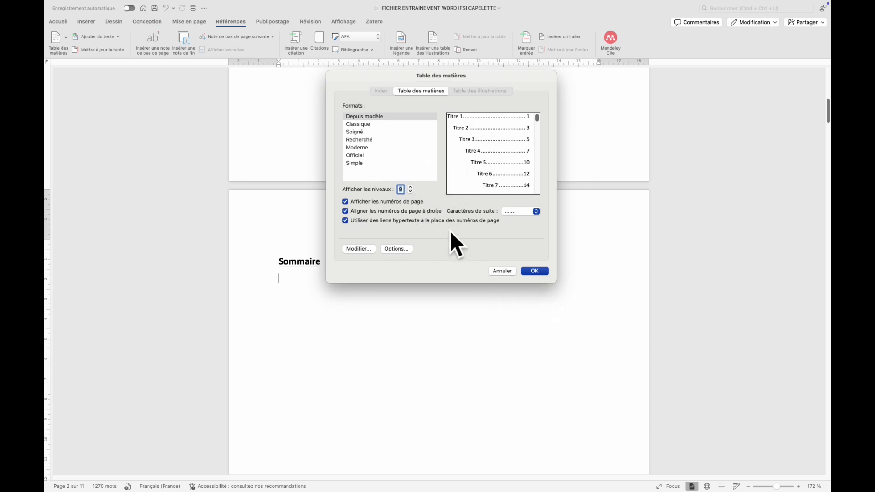
click(538, 272)
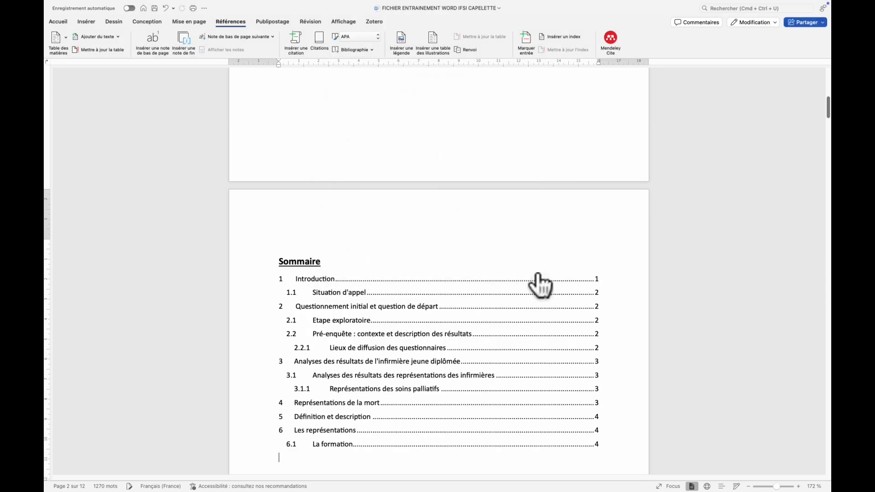
Follow the "Introduction" entry in the table of contents to its section.
scroll(421, 298, down, 3)
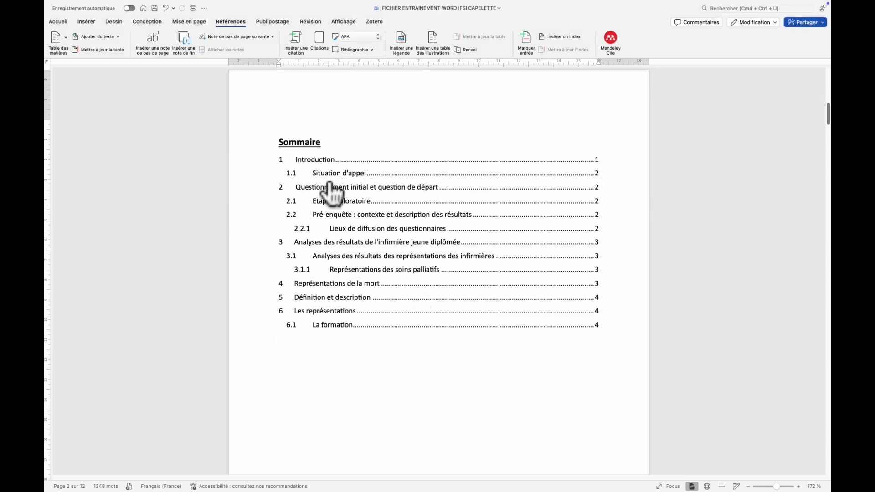
right_click(302, 163)
click(302, 164)
click(302, 164)
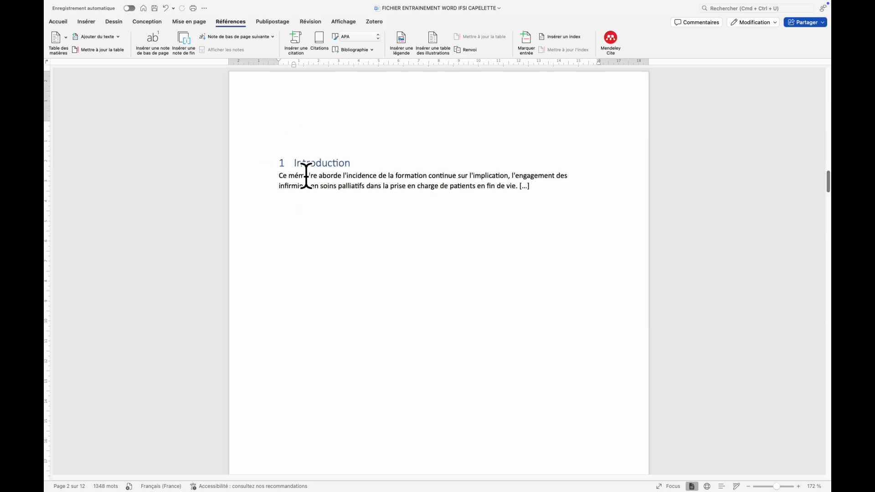
Add the line "Bonjour" in the blank area below the Introduction paragraph.
scroll(356, 220, down, 2)
scroll(356, 218, up, 5)
scroll(357, 218, up, 10)
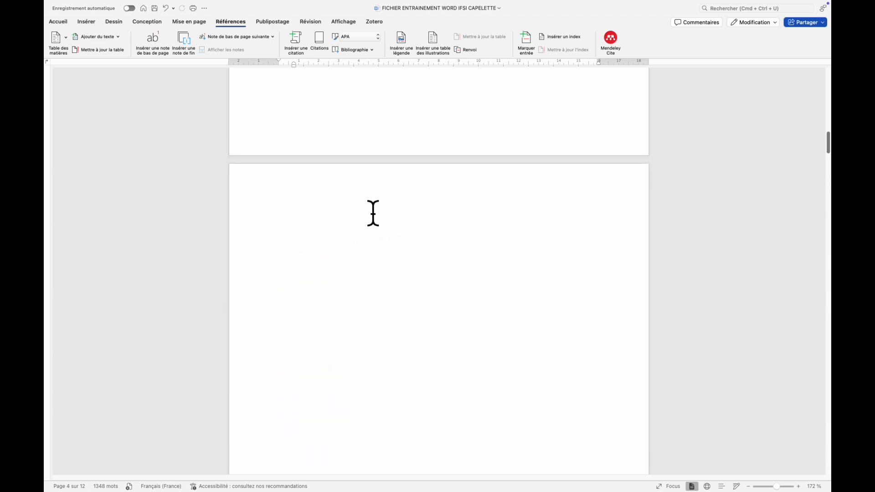
scroll(381, 223, down, 10)
click(340, 262)
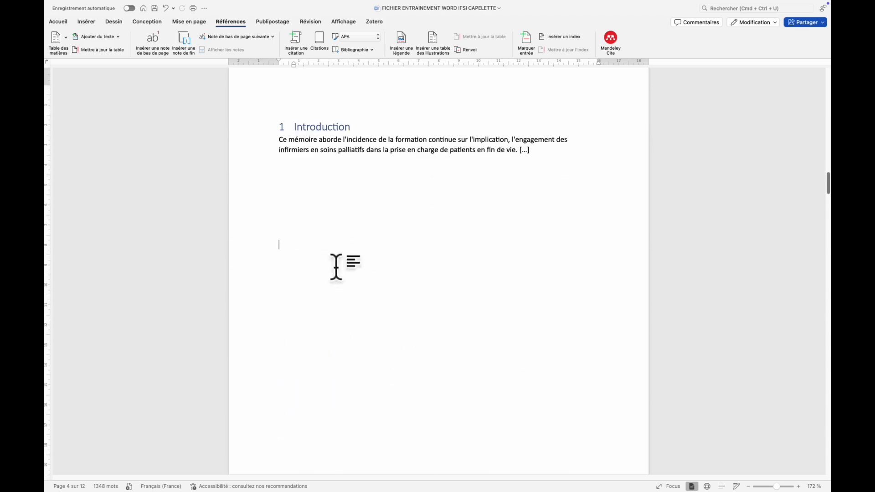
text(Bonjour)
Apply the Titre 1 style to the line "Bonjour".
click(85, 23)
click(59, 22)
click(287, 243)
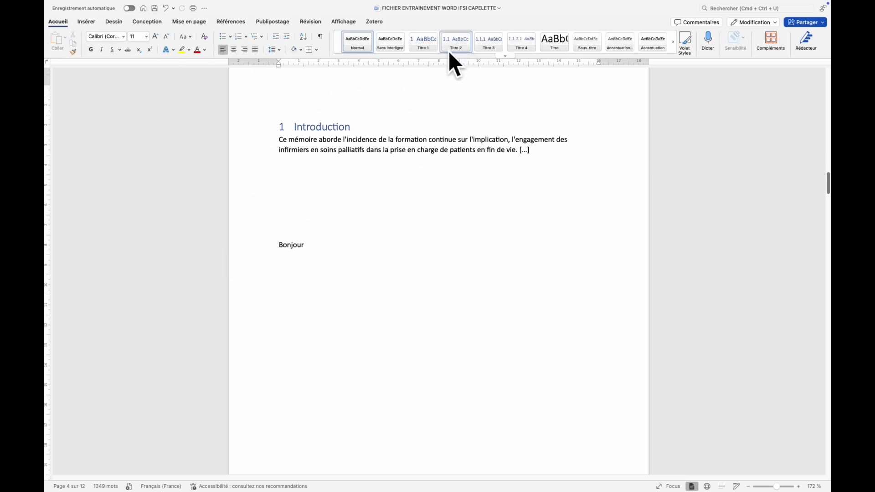
click(433, 50)
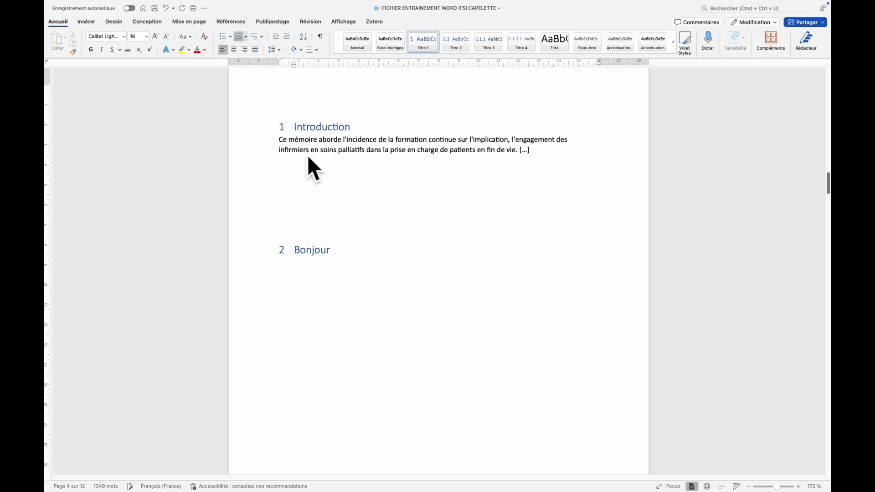
Update the entire table of contents under "Sommaire", including headings as well as page numbers.
scroll(318, 259, down, 10)
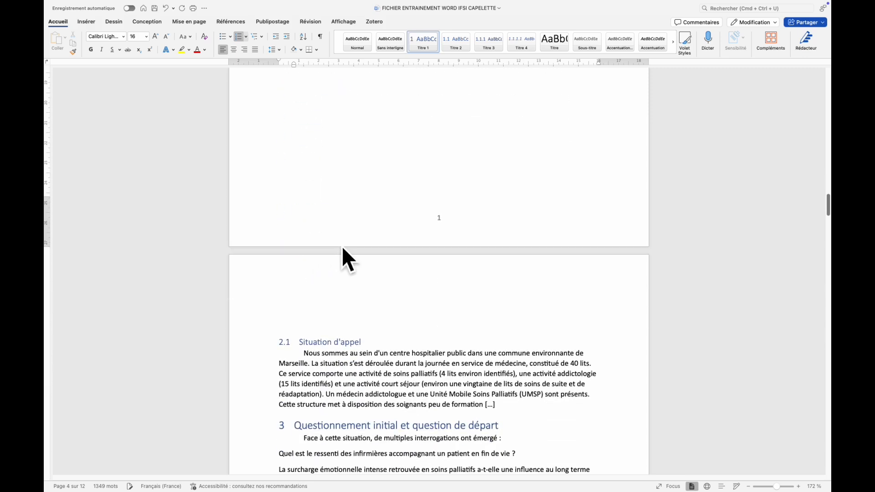
scroll(346, 256, down, 2)
scroll(410, 346, up, 5)
scroll(390, 230, up, 15)
scroll(392, 271, up, 15)
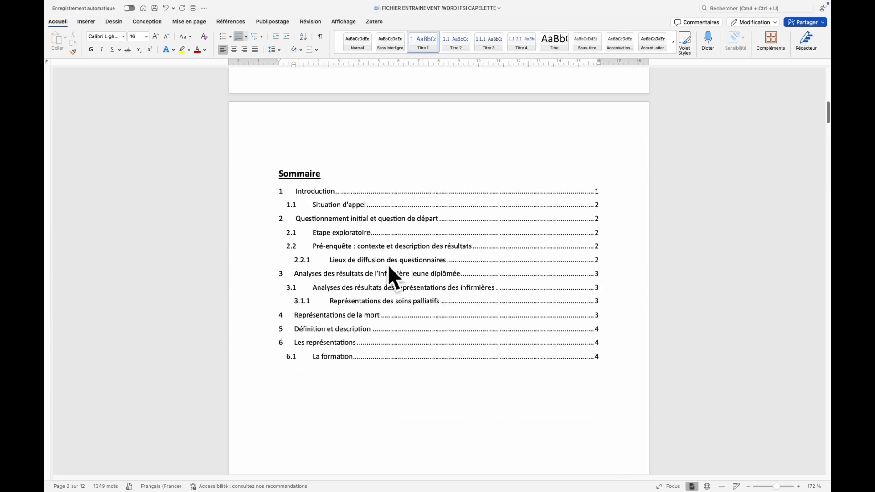
scroll(388, 266, up, 1)
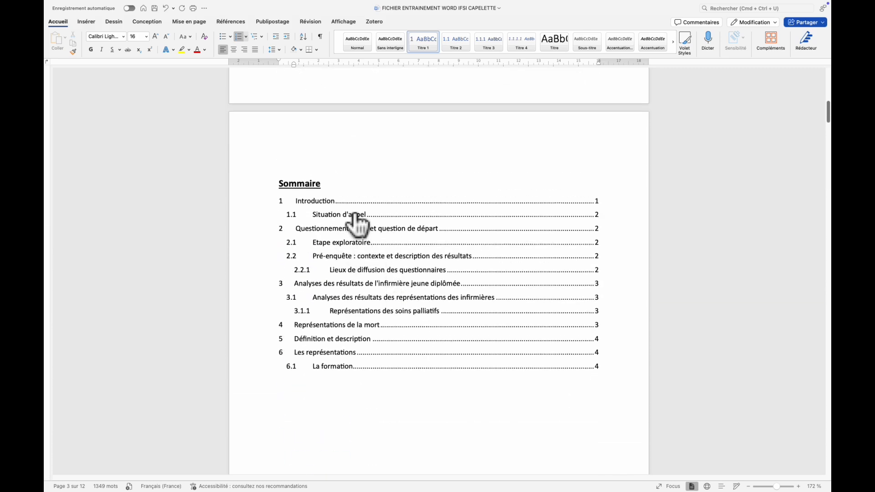
click(233, 25)
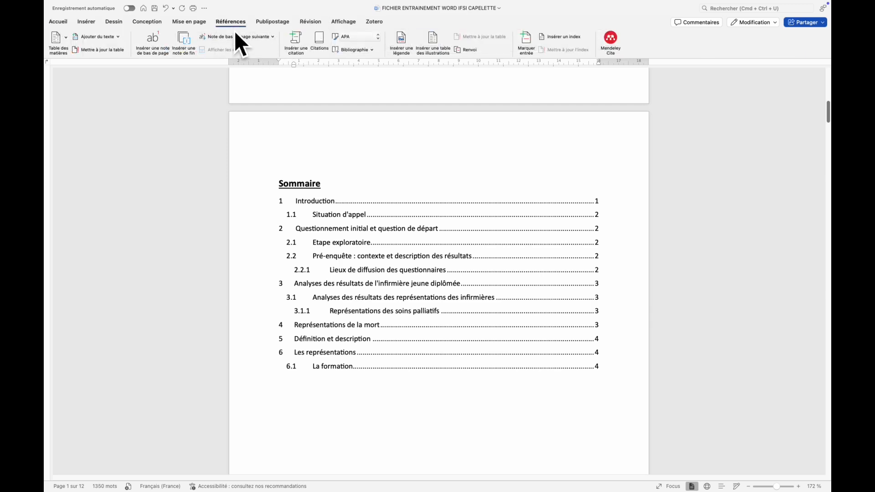
click(102, 56)
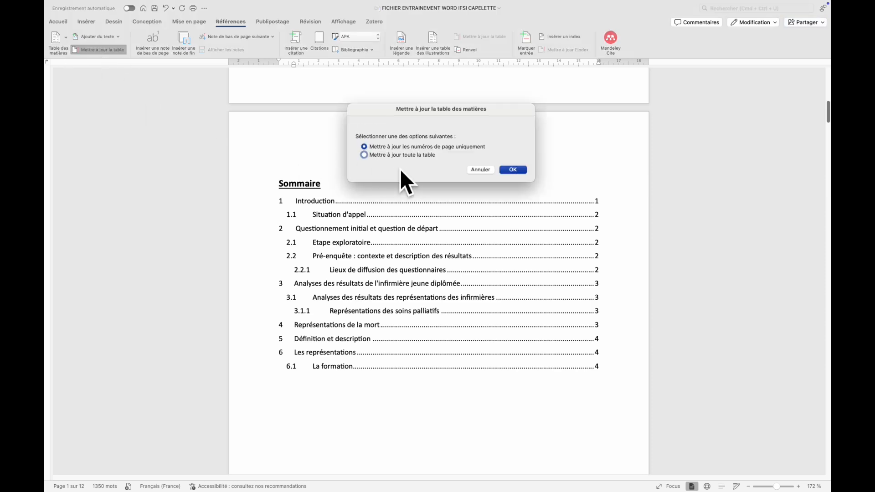
click(364, 155)
click(401, 155)
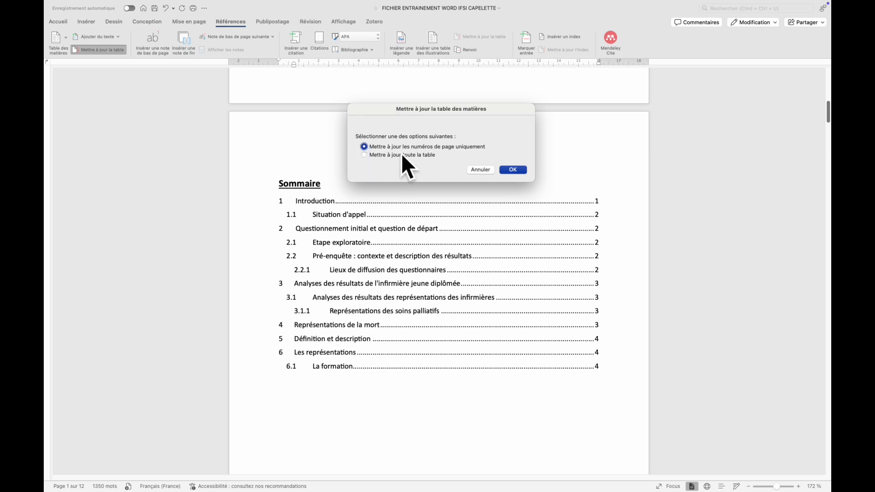
click(519, 172)
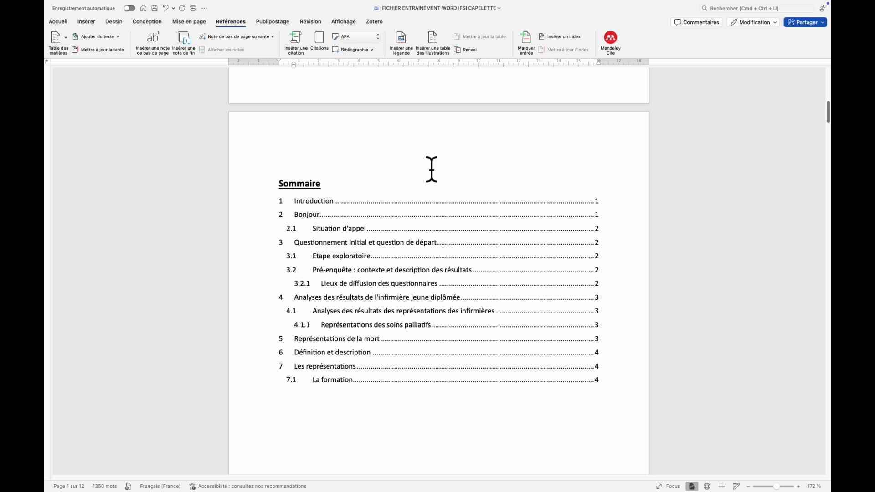
Modify the Titre 1 style to use the Calibri (Corps) font at size 14.
scroll(435, 171, down, 10)
scroll(440, 177, down, 5)
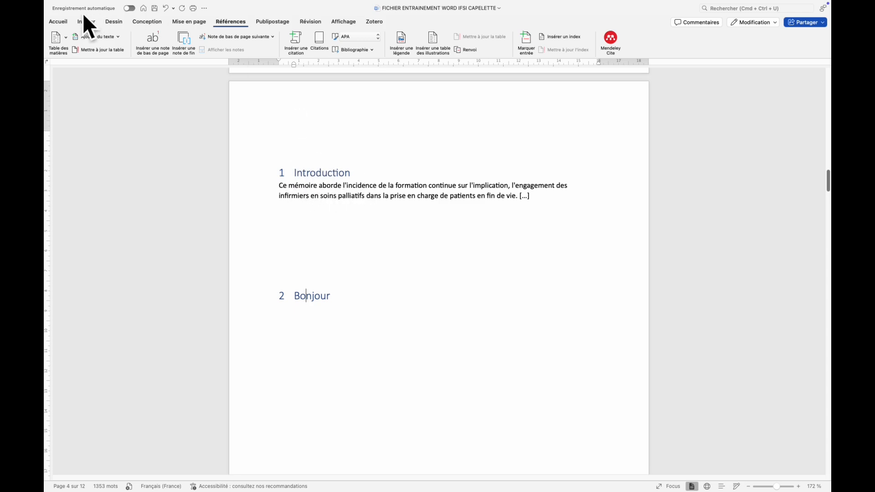
click(95, 27)
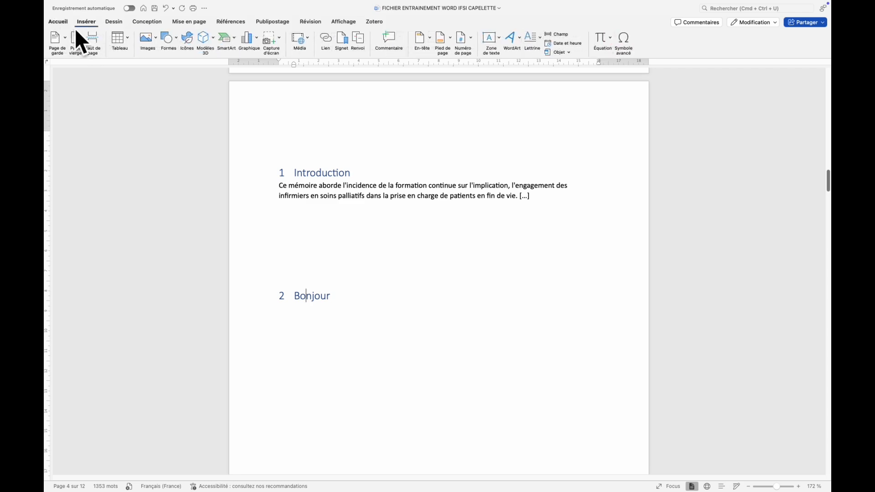
click(59, 27)
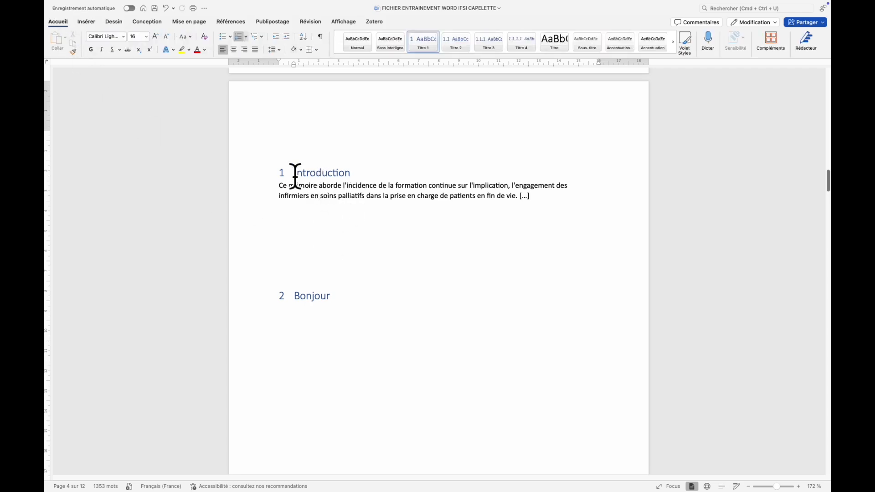
right_click(431, 47)
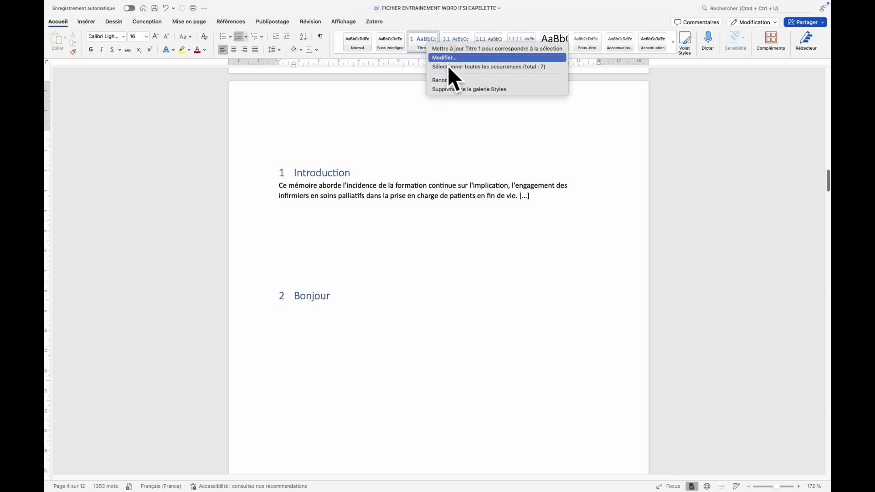
click(448, 59)
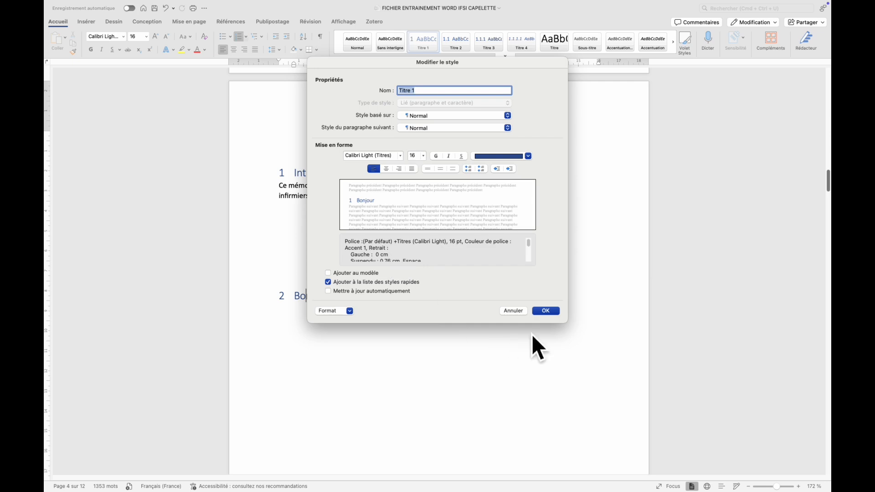
click(401, 157)
click(414, 202)
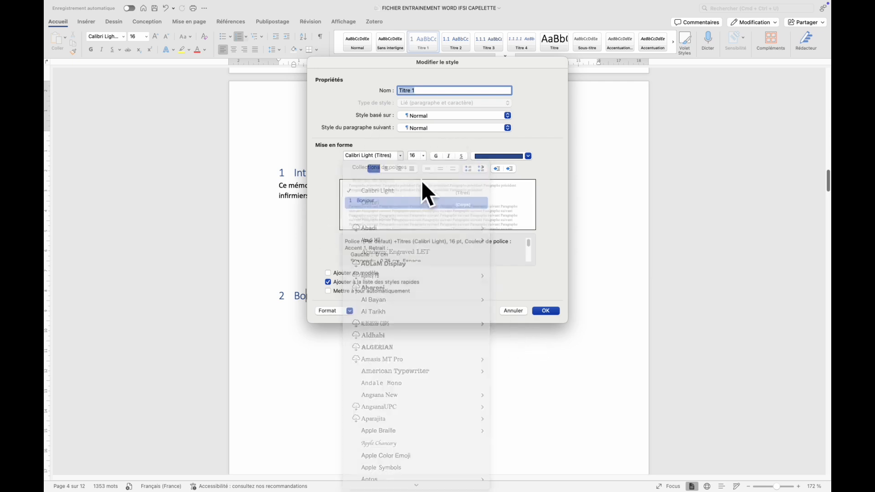
click(423, 156)
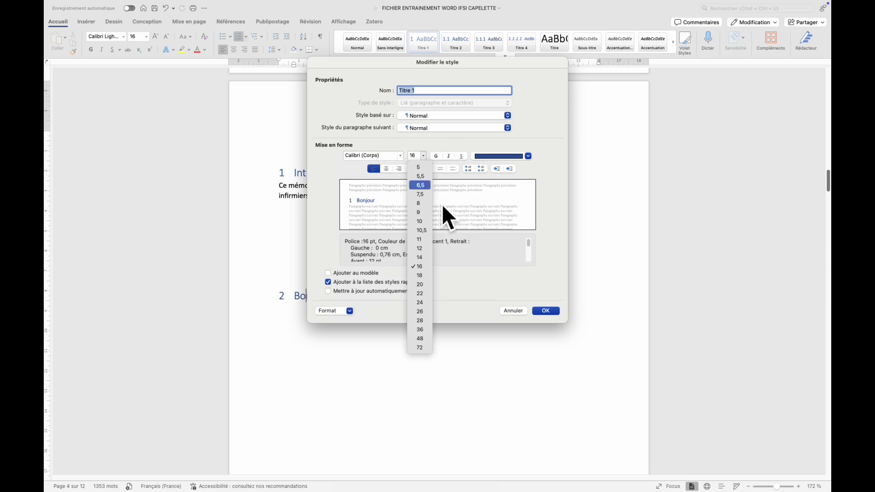
click(420, 257)
Make the Titre 1 style bold, underlined and black, and apply the style changes to the document.
click(437, 156)
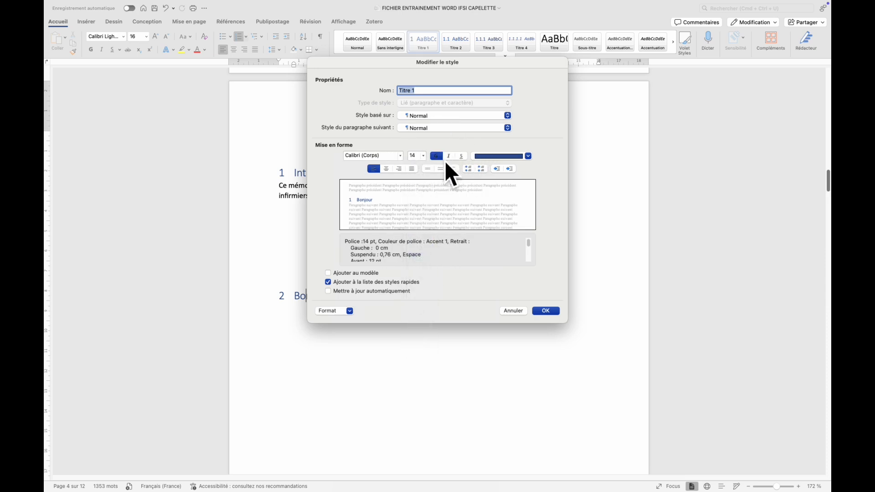
click(461, 157)
click(498, 156)
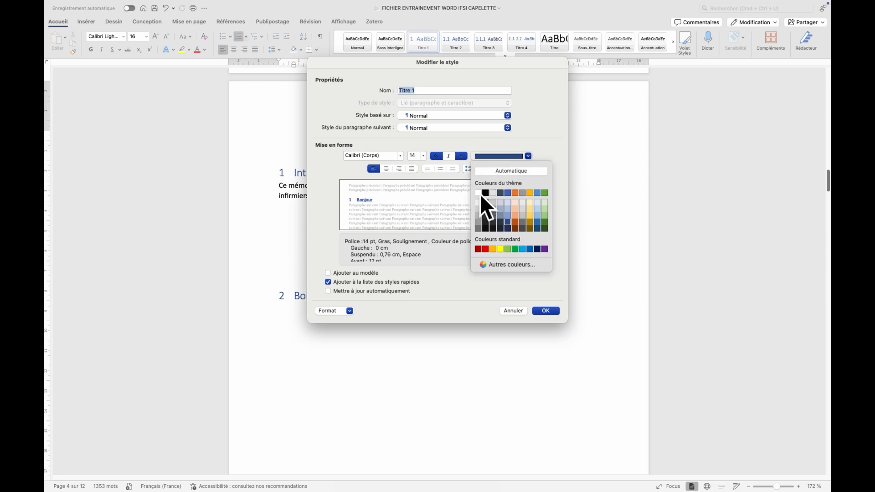
click(485, 193)
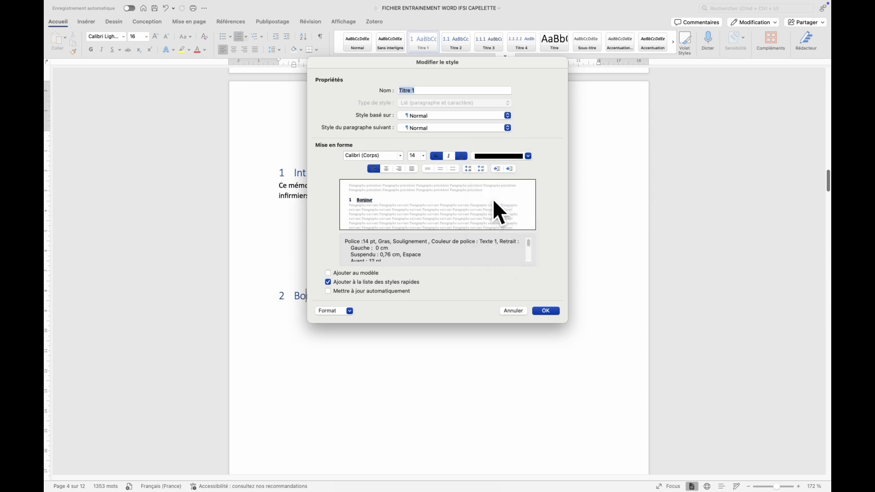
click(551, 313)
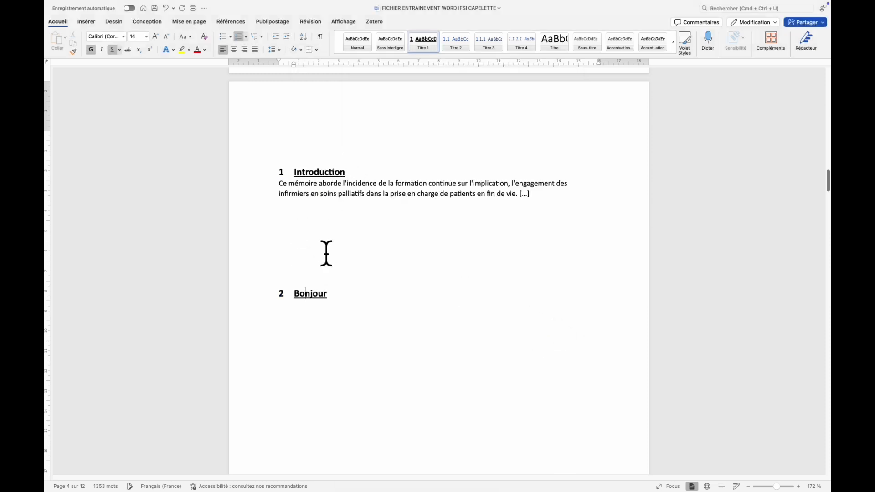
scroll(325, 219, down, 12)
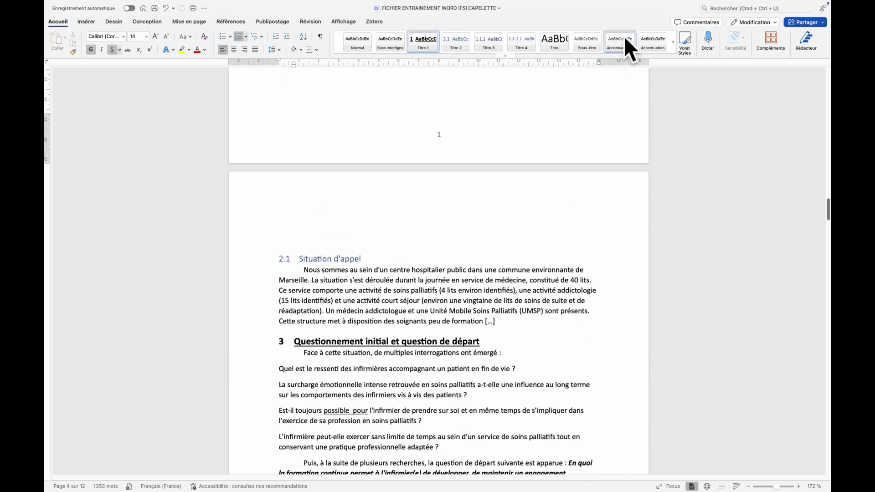
Modify the Titre 2 style of the "Situation d'appel" heading to use the Calibri (Corps) font at size 14.
right_click(466, 48)
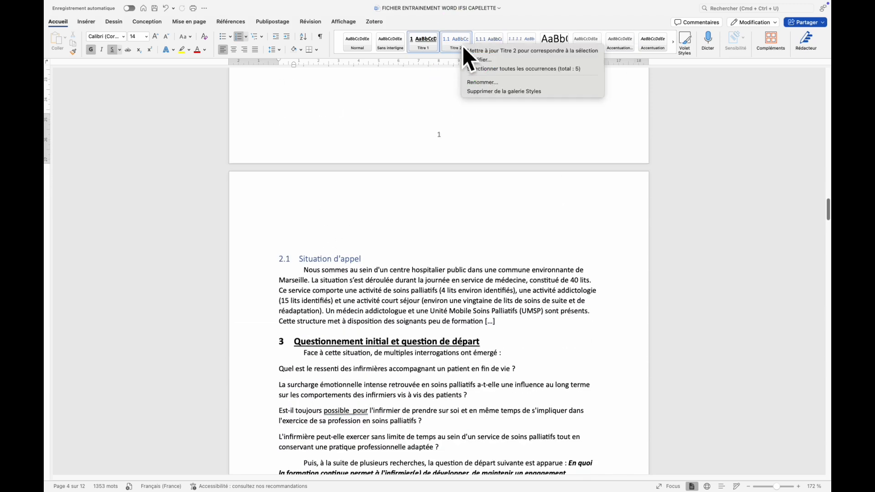
click(330, 277)
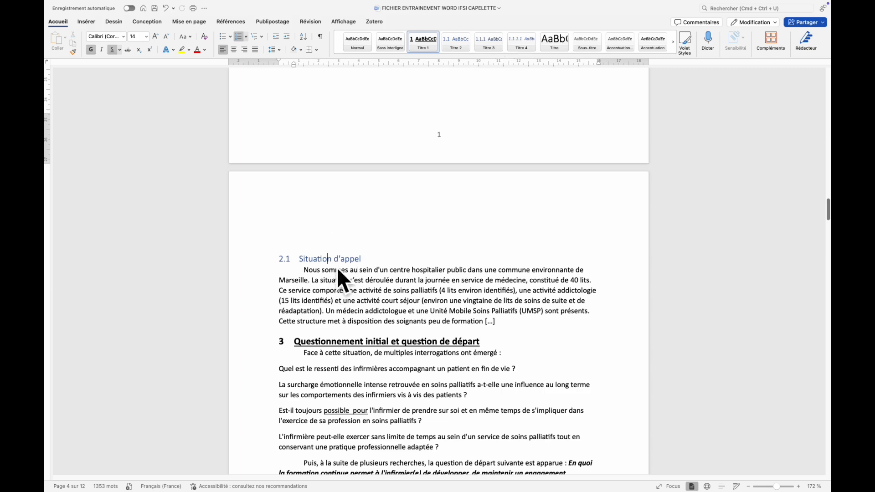
click(328, 259)
right_click(468, 50)
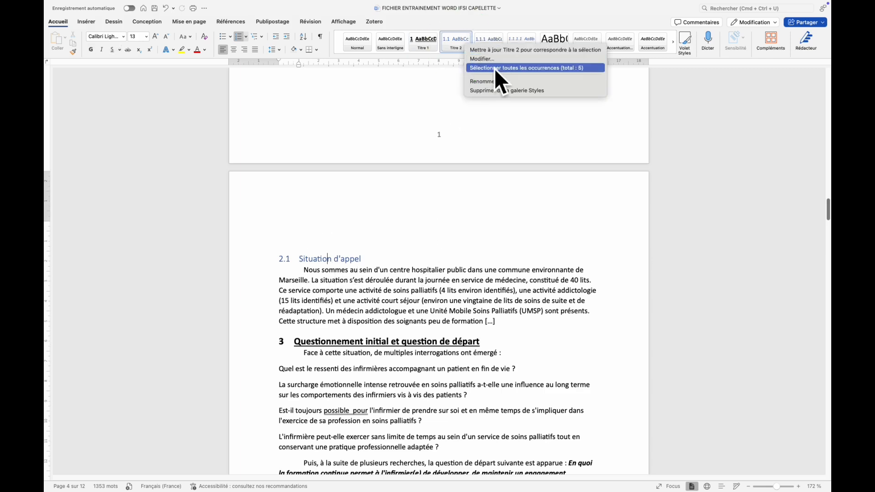
click(477, 59)
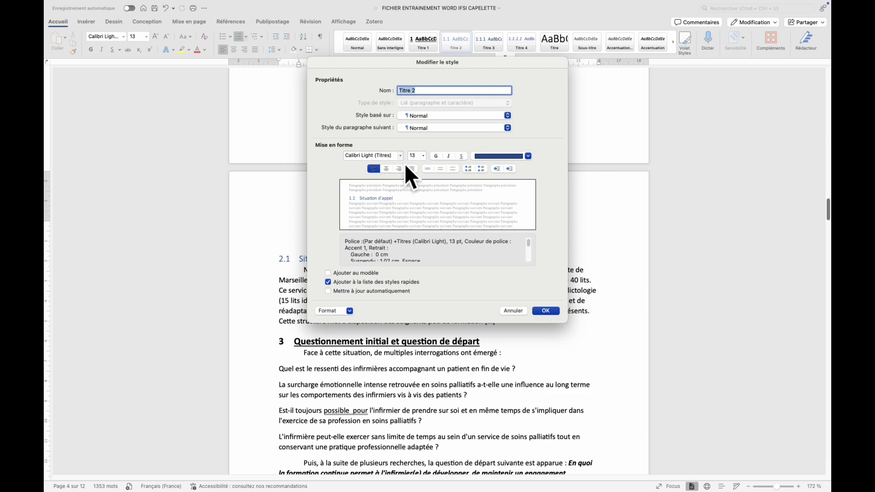
click(401, 158)
click(392, 204)
click(423, 155)
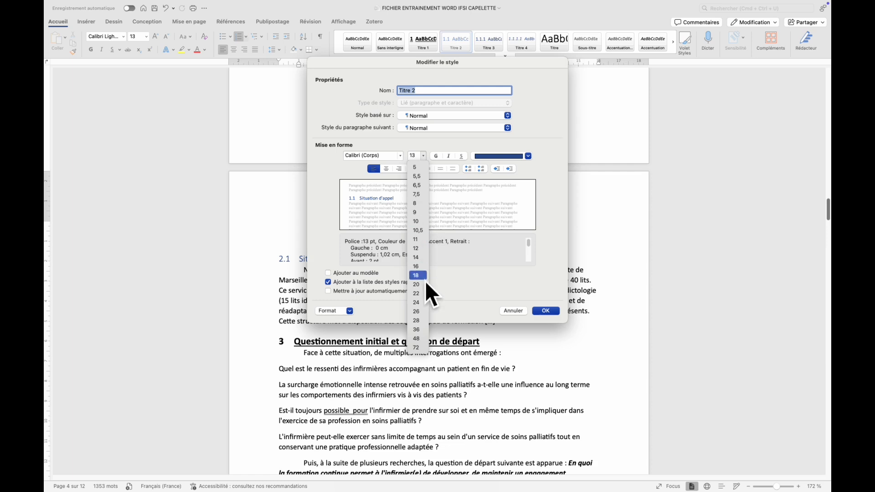
click(416, 258)
Centre the Titre 2 style's text and set its font colour to black.
click(389, 172)
click(499, 156)
click(486, 193)
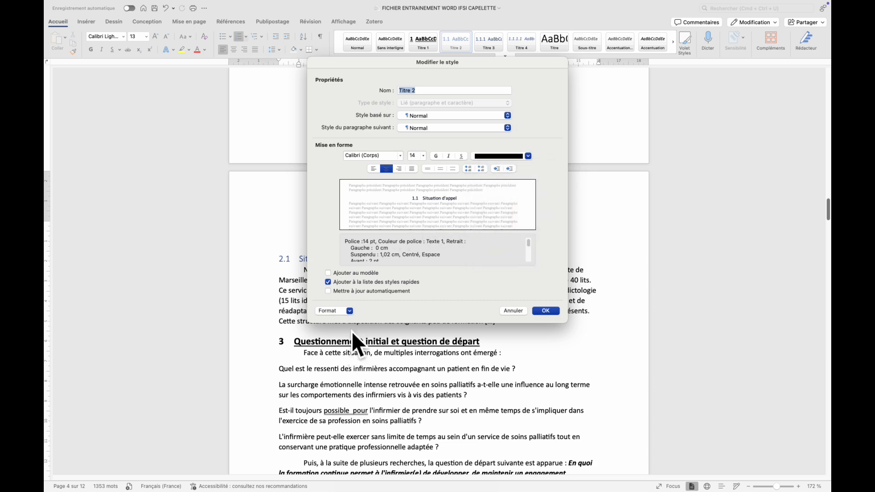
Add the all-caps effect (Tout en majuscule) to the Titre 2 style's font settings.
click(354, 318)
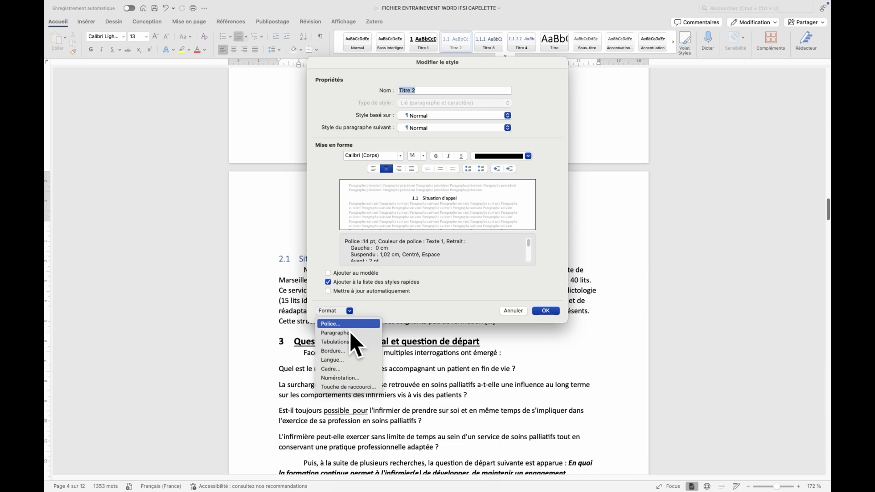
click(349, 328)
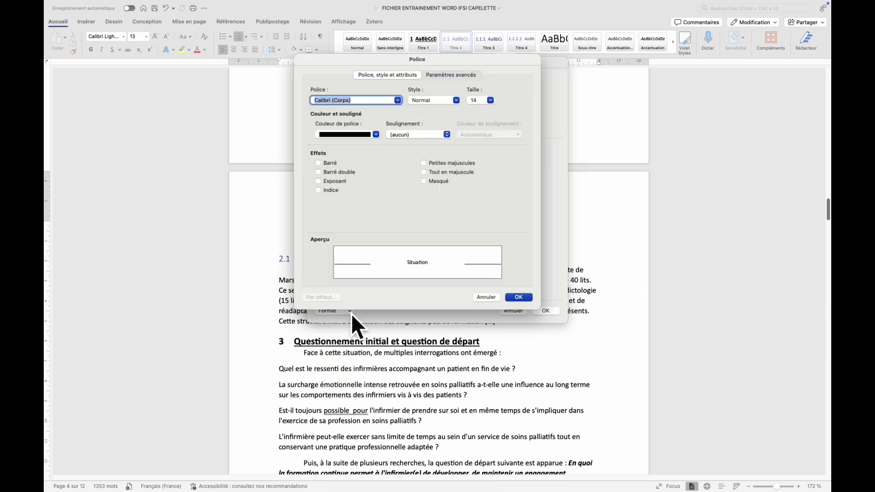
click(431, 173)
click(530, 300)
Make the Titre 2 style bold and underlined, and apply the style changes to the document.
click(435, 156)
click(461, 156)
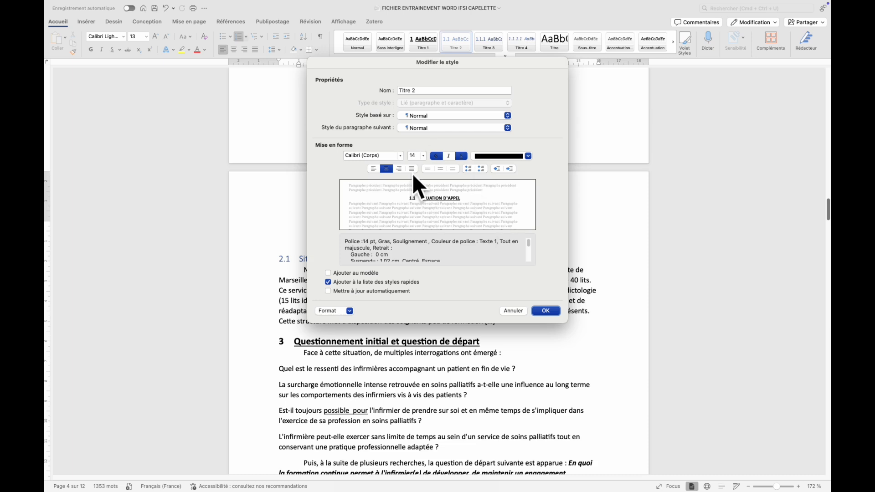
click(556, 311)
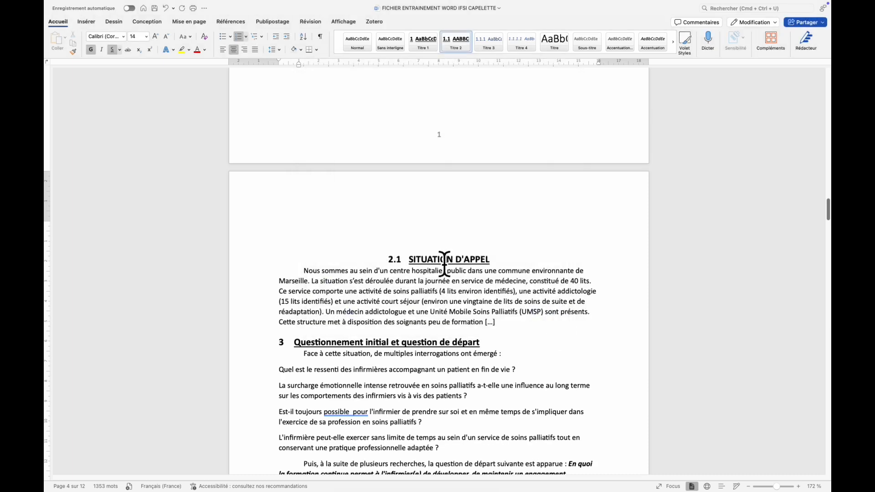
scroll(439, 268, down, 1)
click(446, 226)
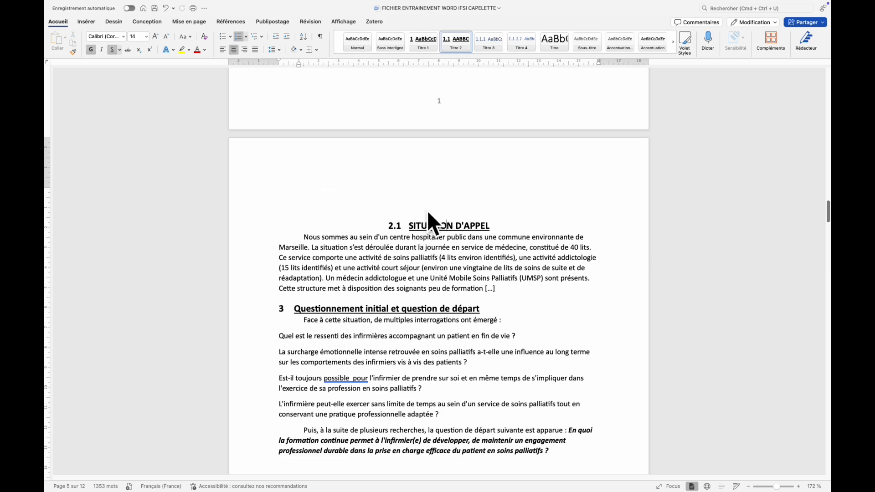
scroll(431, 205, up, 3)
scroll(431, 205, up, 4)
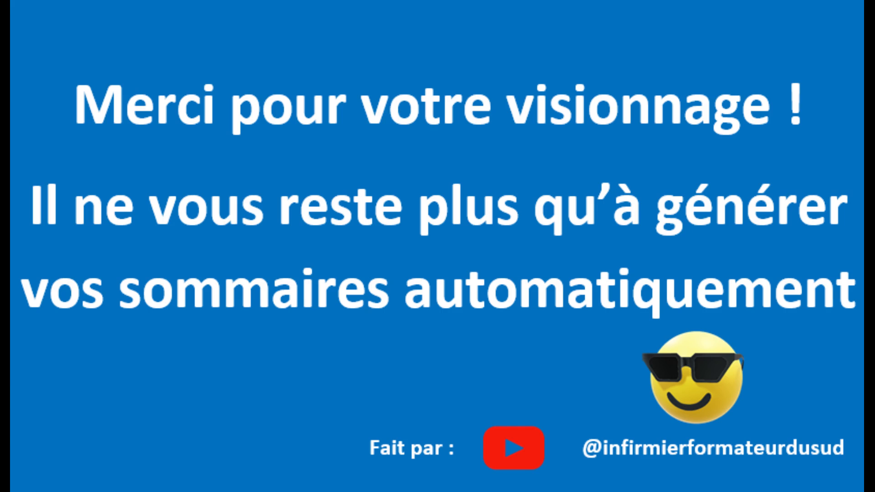